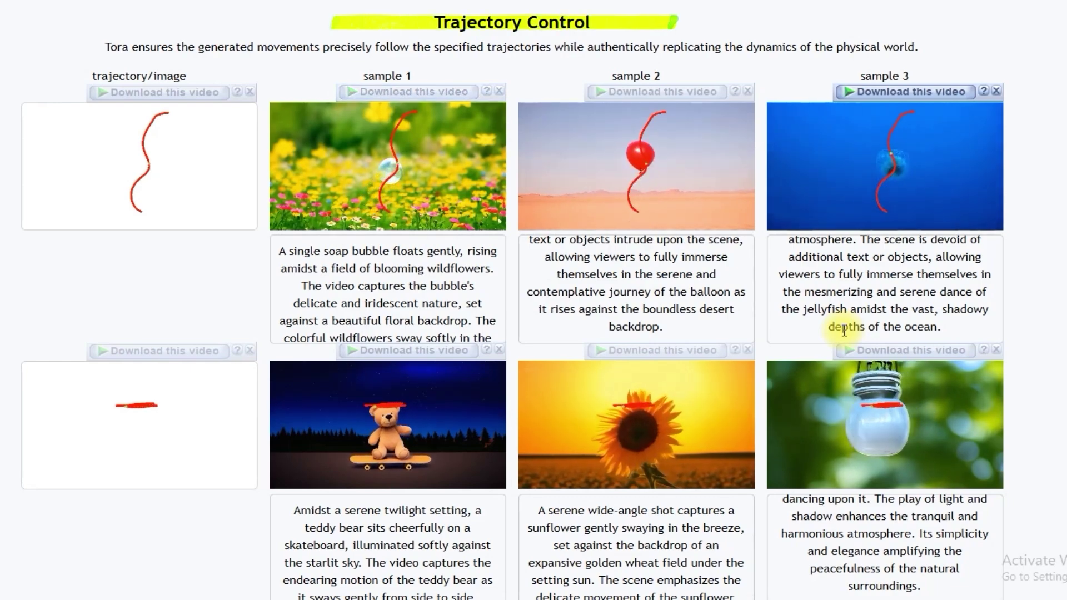
Step: Examine the Tora project page's trajectory-control video samples and the blog's section on how Tora makes video creation easier
{"action": "scroll", "coordinate": [845, 330], "scroll_direction": "down", "scroll_amount": 1}
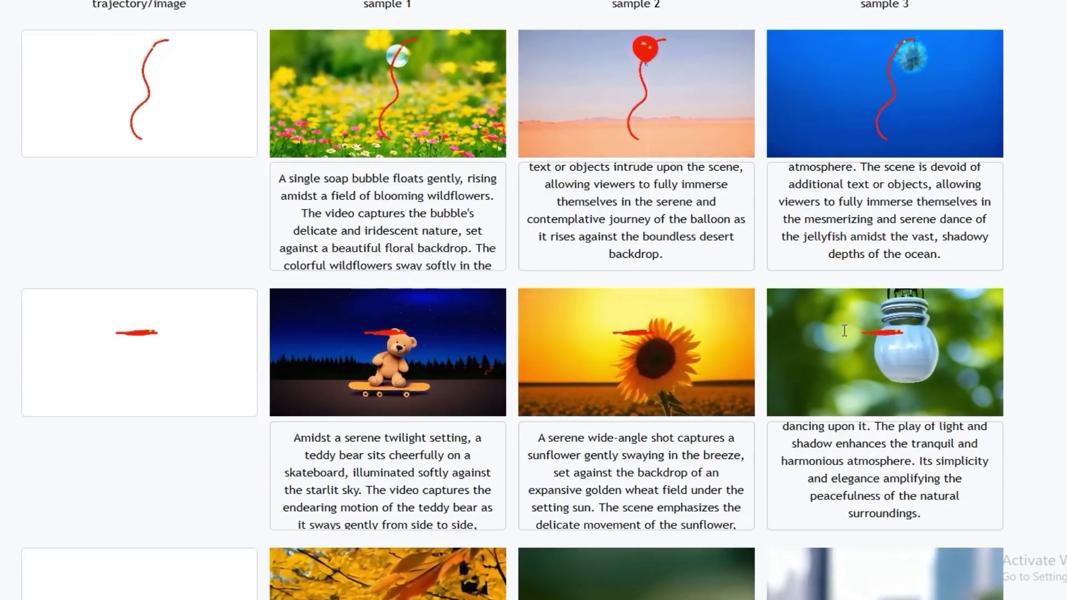
{"action": "scroll", "coordinate": [845, 331], "scroll_direction": "down", "scroll_amount": 15}
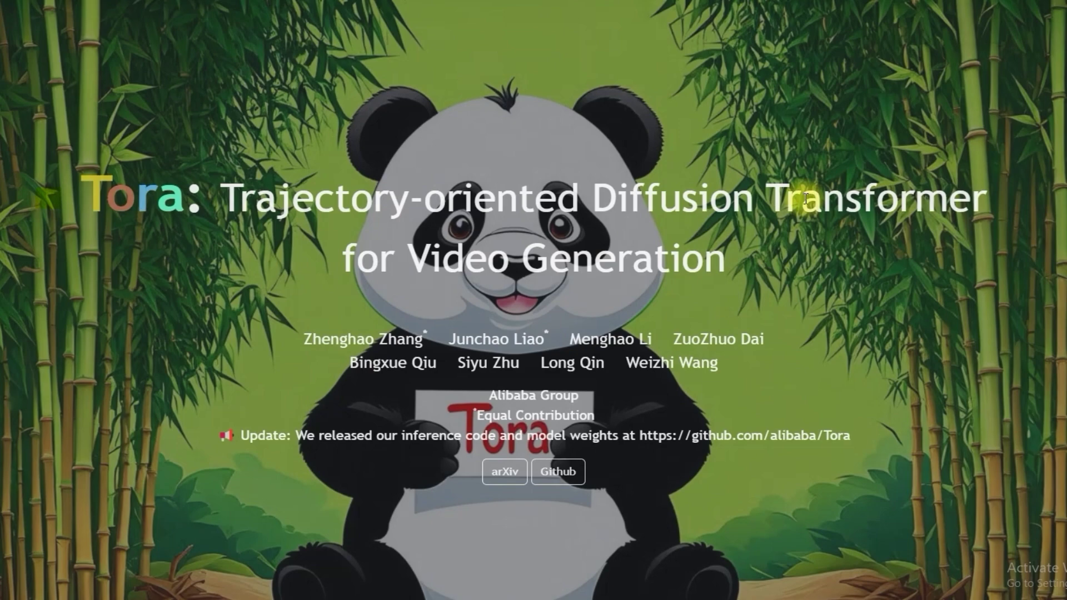
{"action": "scroll", "coordinate": [534, 300], "scroll_direction": "down", "scroll_amount": 10}
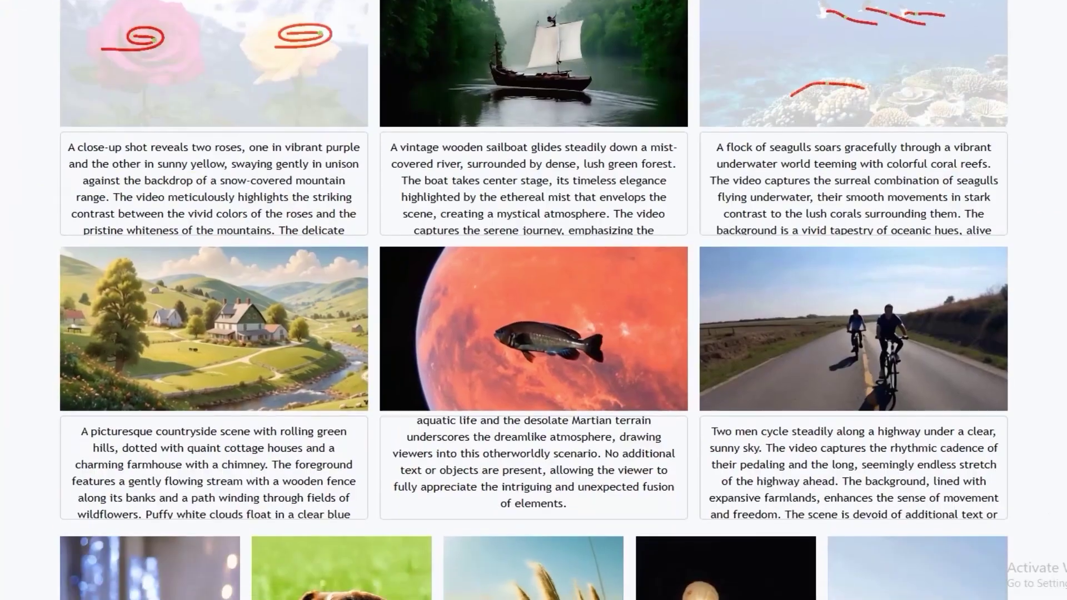
{"action": "scroll", "coordinate": [534, 300], "scroll_direction": "up", "scroll_amount": 3}
{"action": "scroll", "coordinate": [534, 301], "scroll_direction": "down", "scroll_amount": 1}
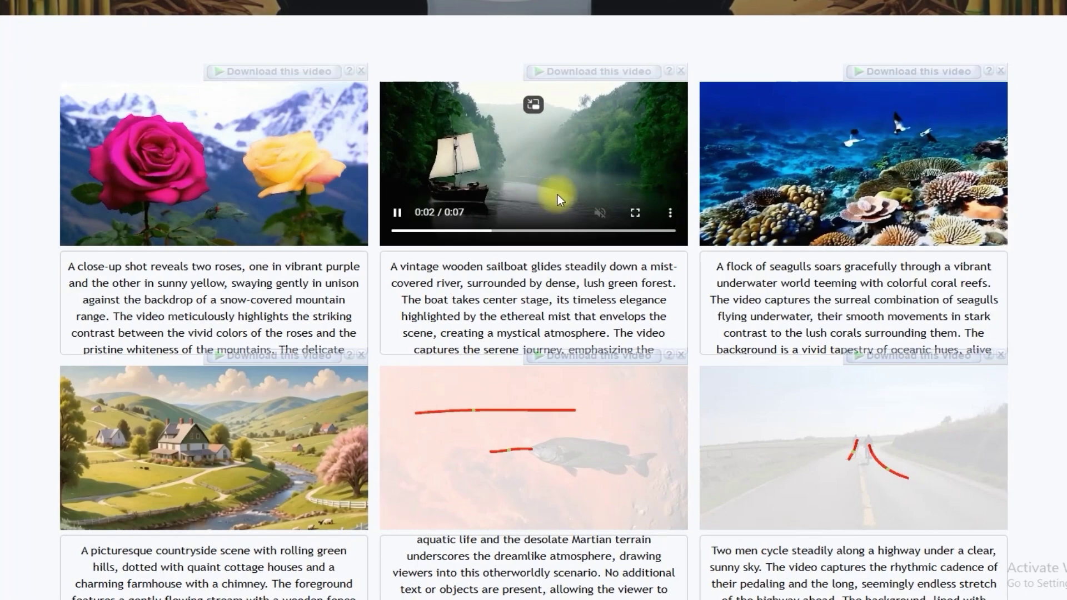
{"action": "scroll", "coordinate": [517, 397], "scroll_direction": "down", "scroll_amount": 2}
{"action": "scroll", "coordinate": [519, 398], "scroll_direction": "down", "scroll_amount": 1}
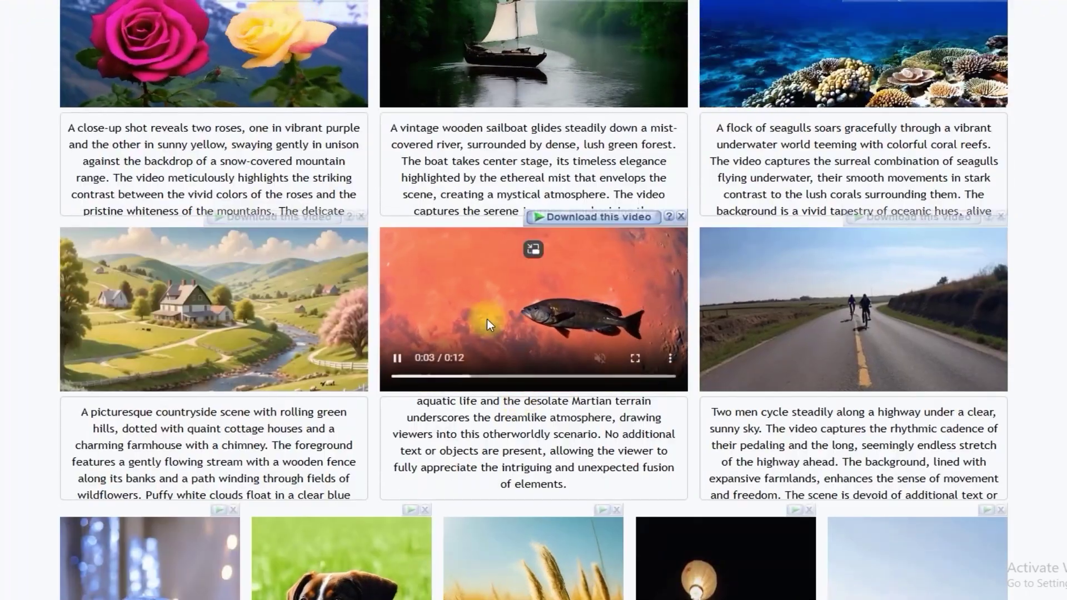
{"action": "scroll", "coordinate": [495, 325], "scroll_direction": "down", "scroll_amount": 4}
{"action": "scroll", "coordinate": [495, 326], "scroll_direction": "down", "scroll_amount": 3}
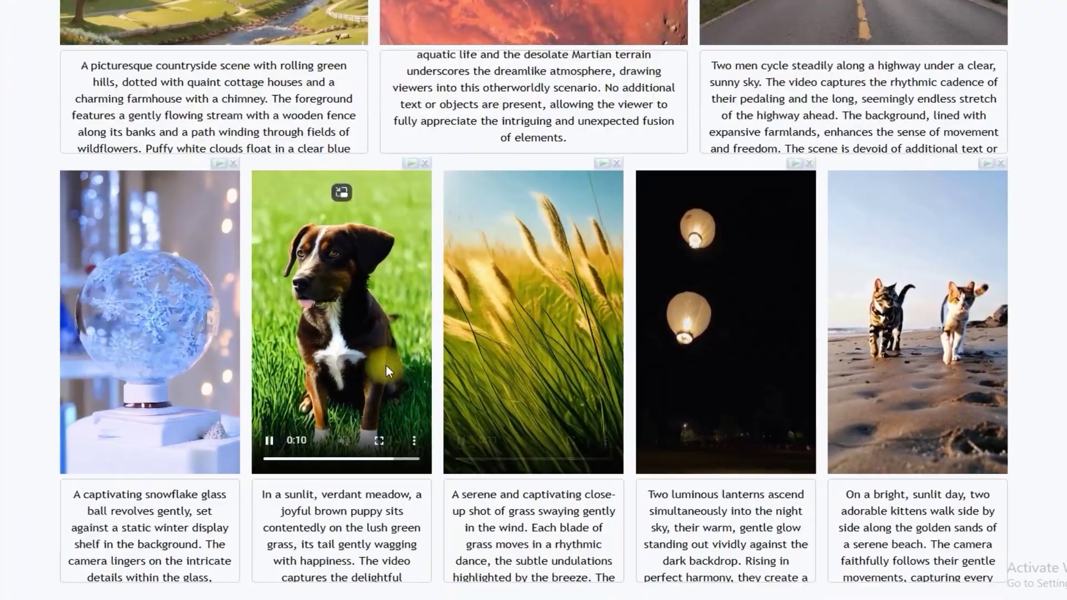
{"action": "scroll", "coordinate": [385, 365], "scroll_direction": "down", "scroll_amount": 5}
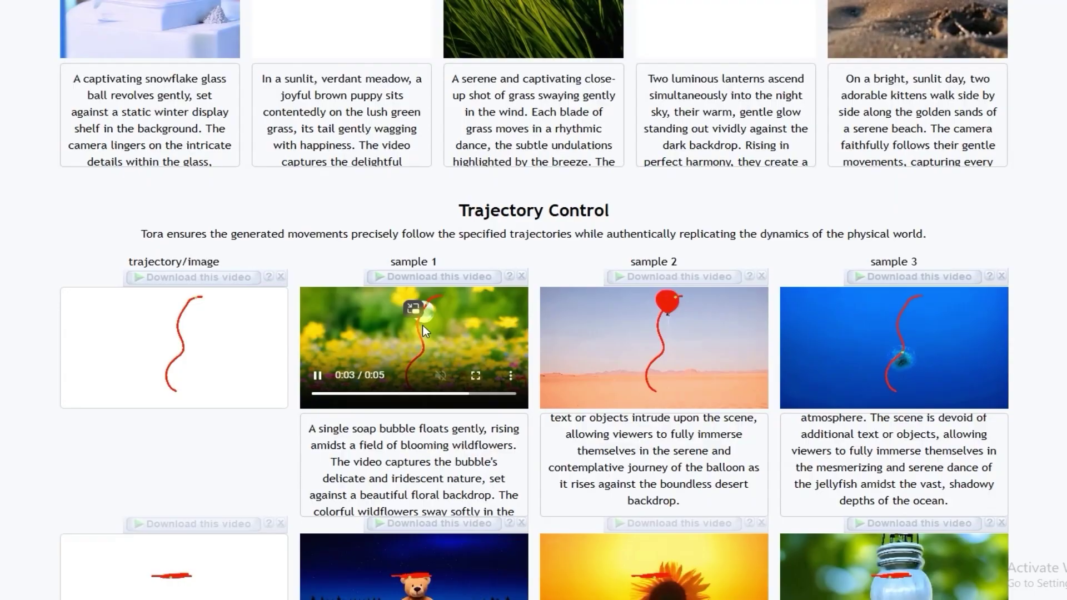
{"action": "scroll", "coordinate": [552, 343], "scroll_direction": "down", "scroll_amount": 9}
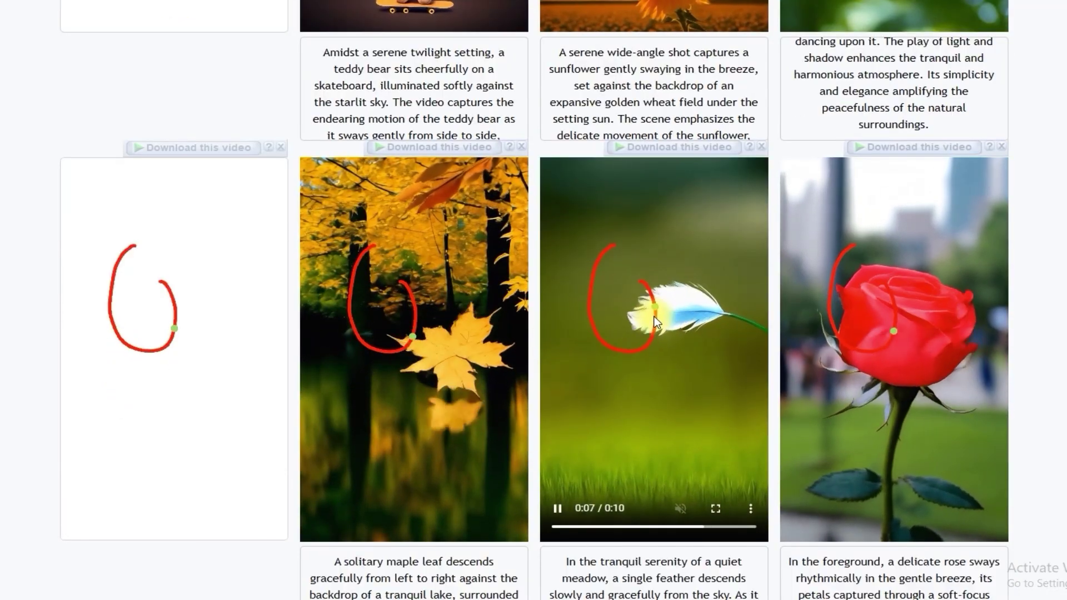
{"action": "scroll", "coordinate": [808, 395], "scroll_direction": "up", "scroll_amount": 14}
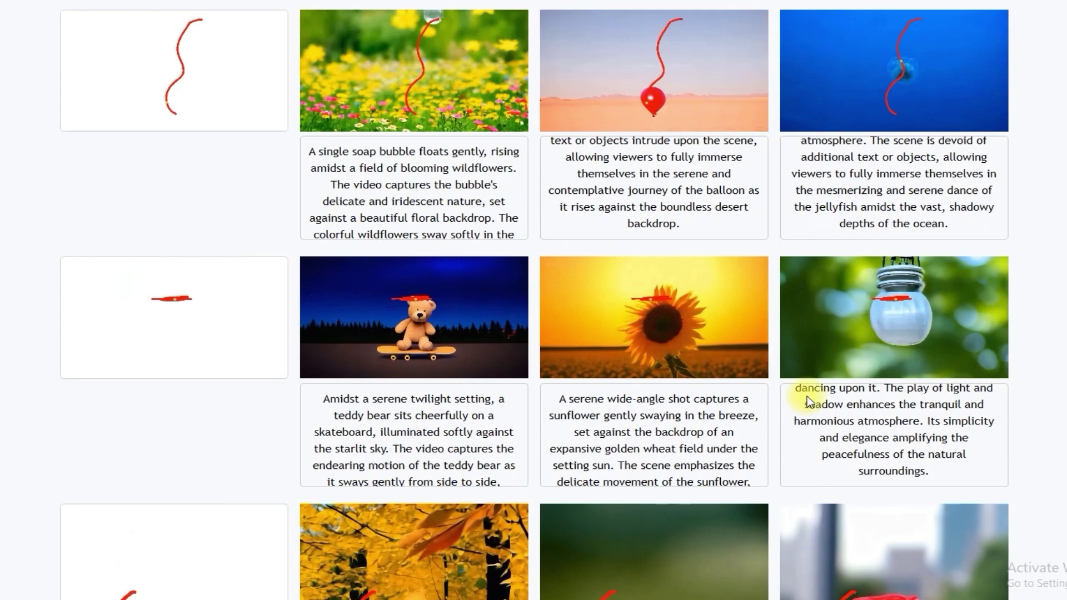
{"action": "scroll", "coordinate": [764, 368], "scroll_direction": "down", "scroll_amount": 8}
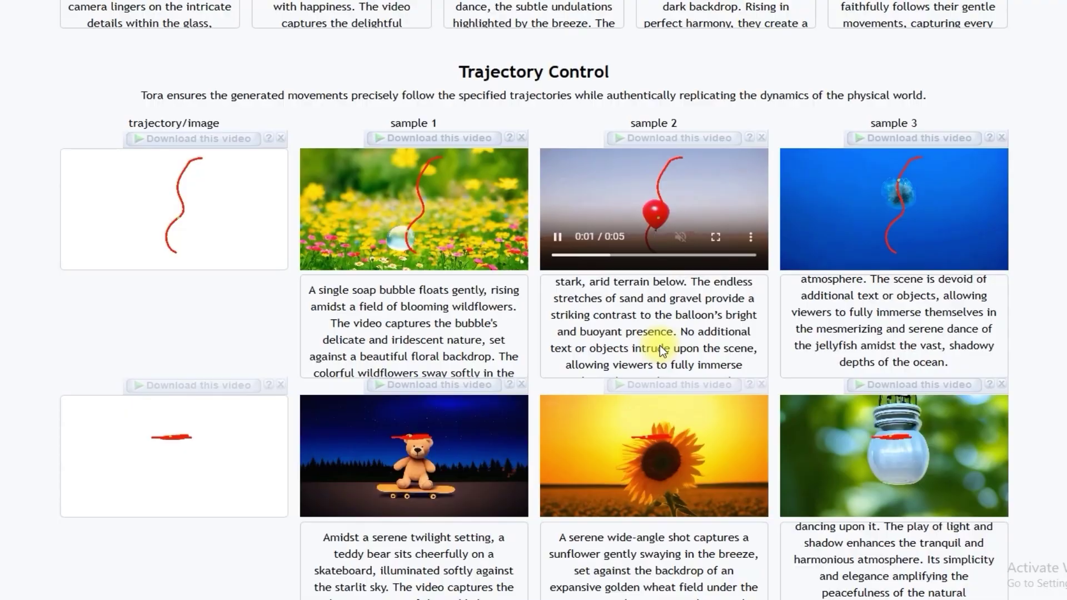
{"action": "scroll", "coordinate": [660, 350], "scroll_direction": "down", "scroll_amount": 3}
{"action": "scroll", "coordinate": [600, 405], "scroll_direction": "down", "scroll_amount": 10}
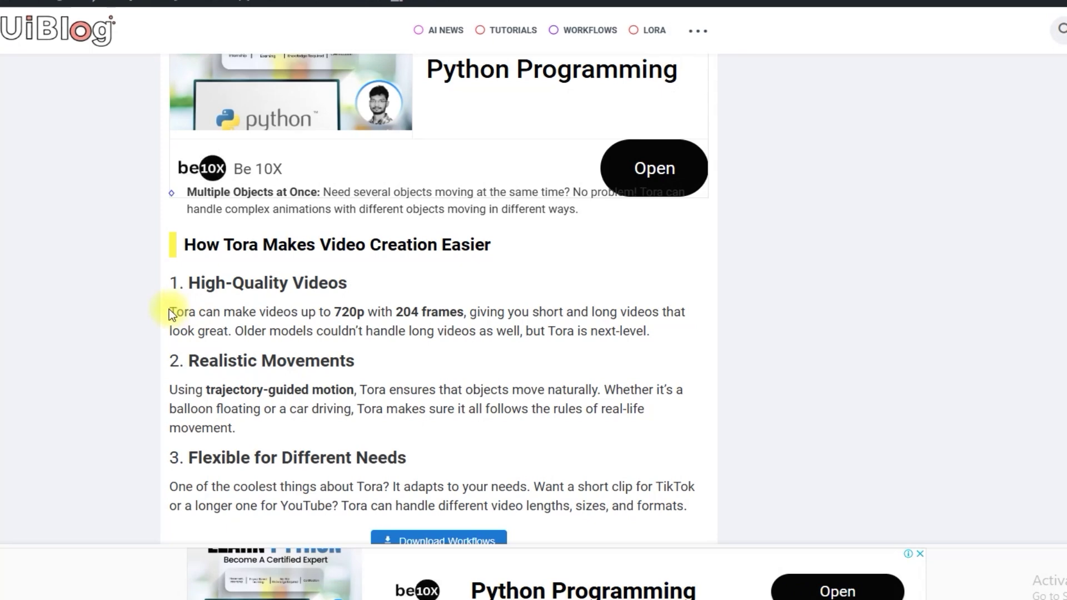
{"action": "mouse_move", "coordinate": [268, 313]}
{"action": "left_mouse_down"}
{"action": "mouse_move", "coordinate": [694, 314]}
{"action": "mouse_move", "coordinate": [228, 303]}
{"action": "mouse_move", "coordinate": [279, 329]}
{"action": "left_mouse_up"}
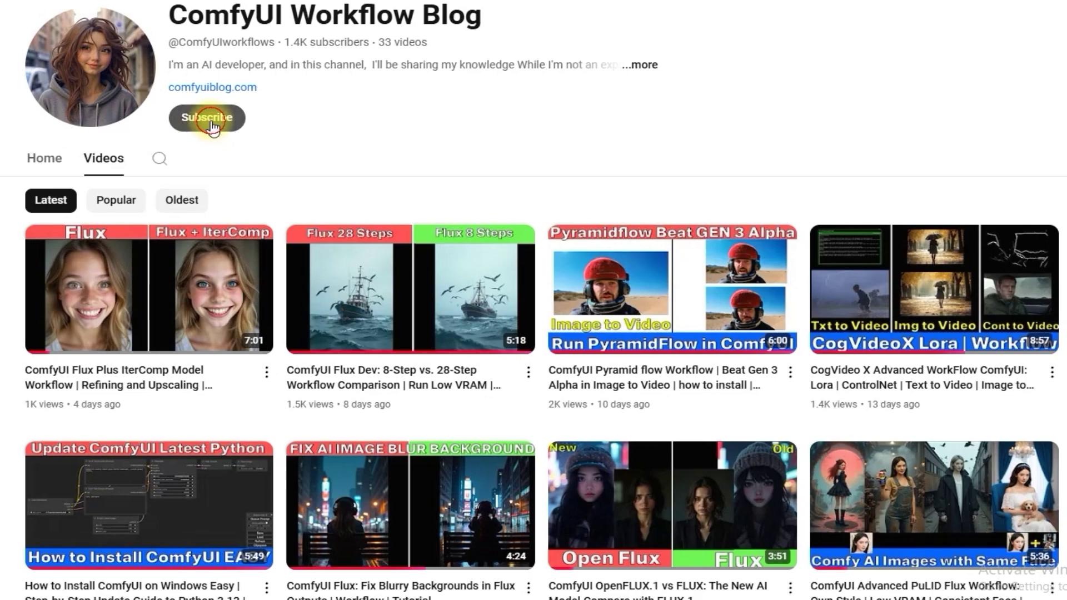
Step: Subscribe to the ComfyUI Workflow Blog channel on YouTube
{"action": "left_click", "coordinate": [198, 131]}
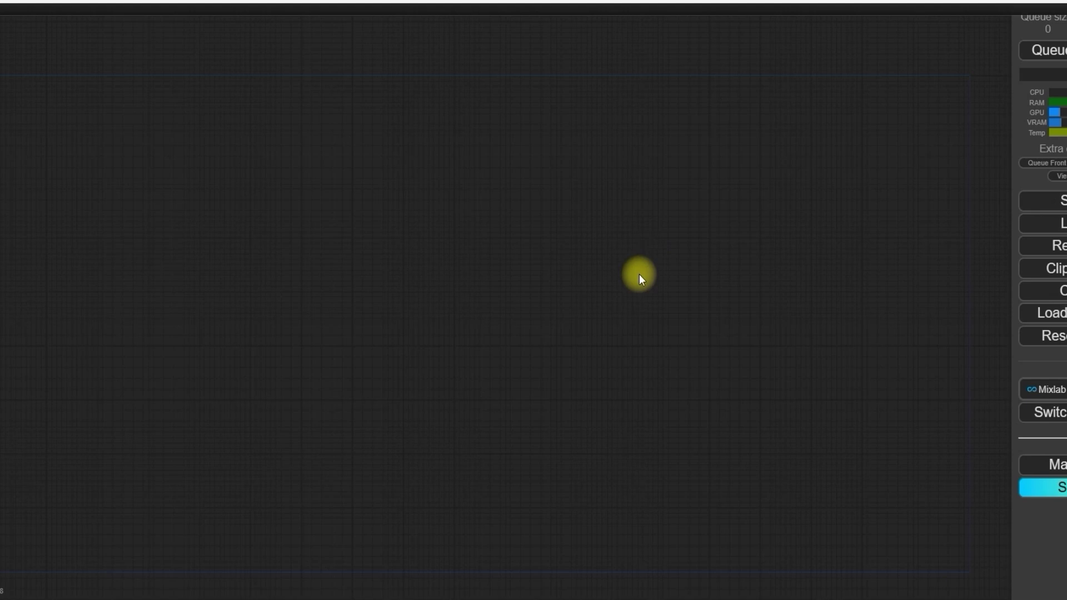
Step: Open the ComfyUI Tora Text to Video article from the ComfyUI Blog's workflows, dismissing the ad
{"action": "left_click", "coordinate": [1042, 222]}
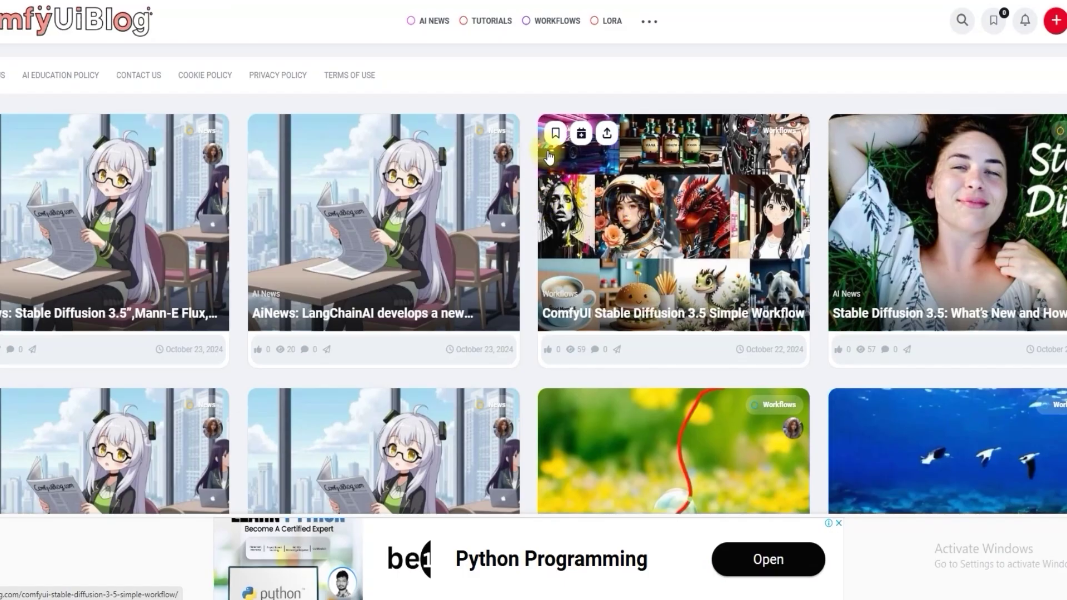
{"action": "left_click", "coordinate": [557, 22]}
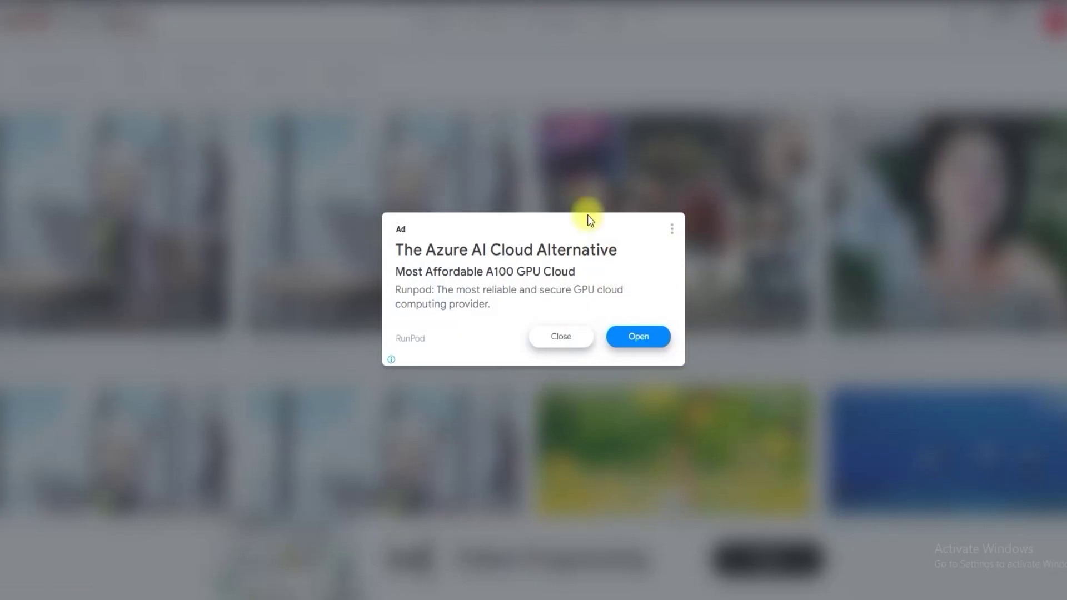
{"action": "left_click", "coordinate": [561, 337]}
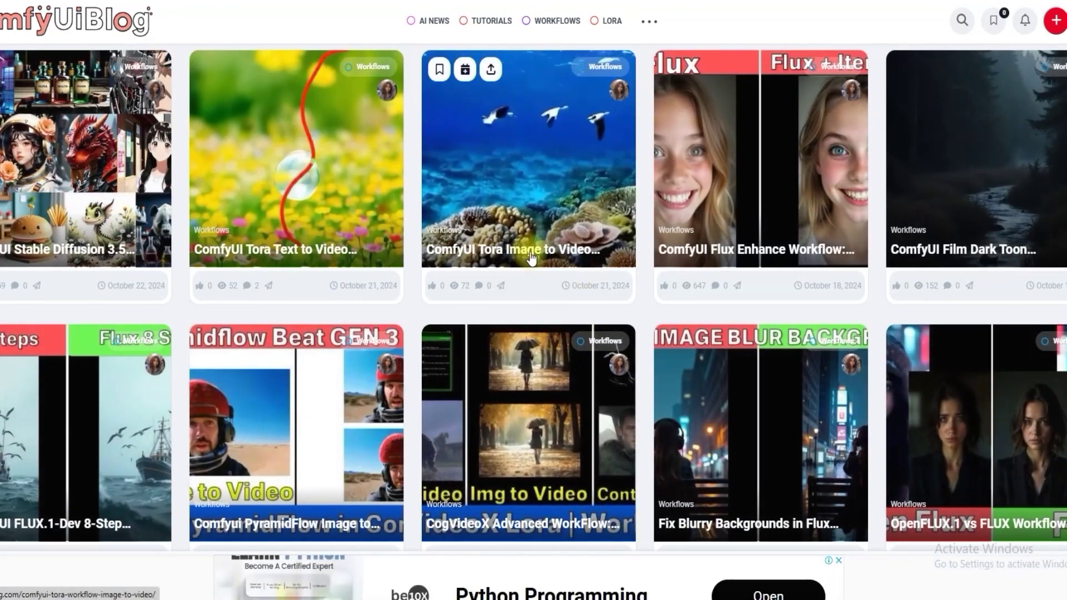
{"action": "left_click", "coordinate": [310, 245]}
{"action": "scroll", "coordinate": [436, 295], "scroll_direction": "down", "scroll_amount": 15}
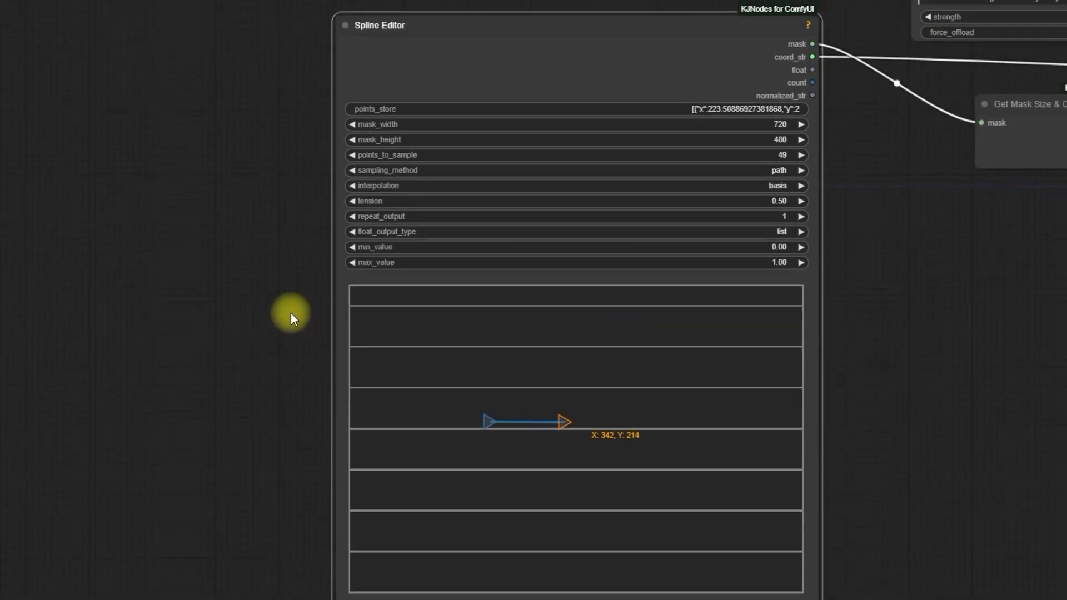
Step: In ComfyUI, reshape the Spline Editor path into a three-point diagonal rising from lower left to upper right
{"action": "left_click_drag", "start_coordinate": [573, 421], "coordinate": [675, 366]}
{"action": "left_click_drag", "start_coordinate": [596, 425], "coordinate": [656, 457]}
{"action": "left_click_drag", "start_coordinate": [487, 424], "coordinate": [561, 379]}
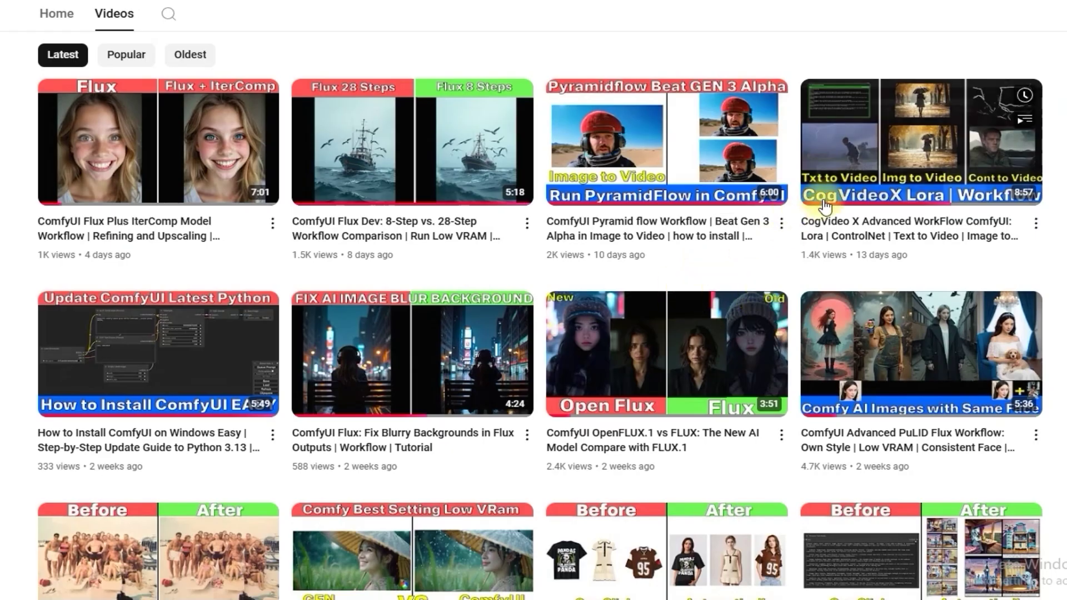
Step: Look through the YouTube channel's list of ComfyUI tutorial videos, including the text-to-video and image-to-video ones
{"action": "mouse_move", "coordinate": [821, 214]}
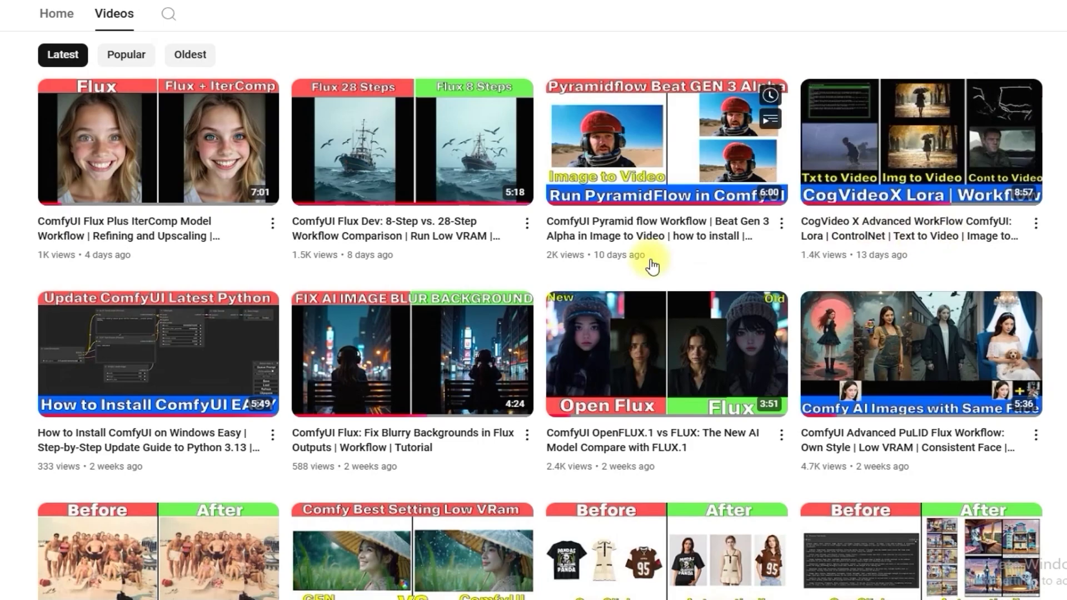
{"action": "scroll", "coordinate": [653, 267], "scroll_direction": "down", "scroll_amount": 8}
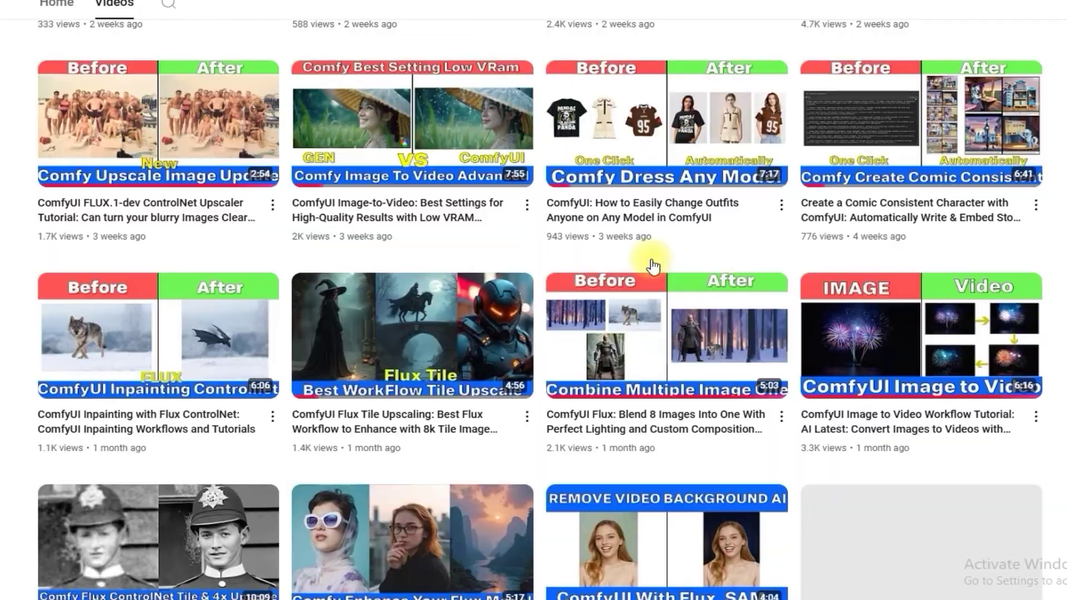
{"action": "scroll", "coordinate": [653, 266], "scroll_direction": "down", "scroll_amount": 1}
{"action": "scroll", "coordinate": [887, 356], "scroll_direction": "down", "scroll_amount": 8}
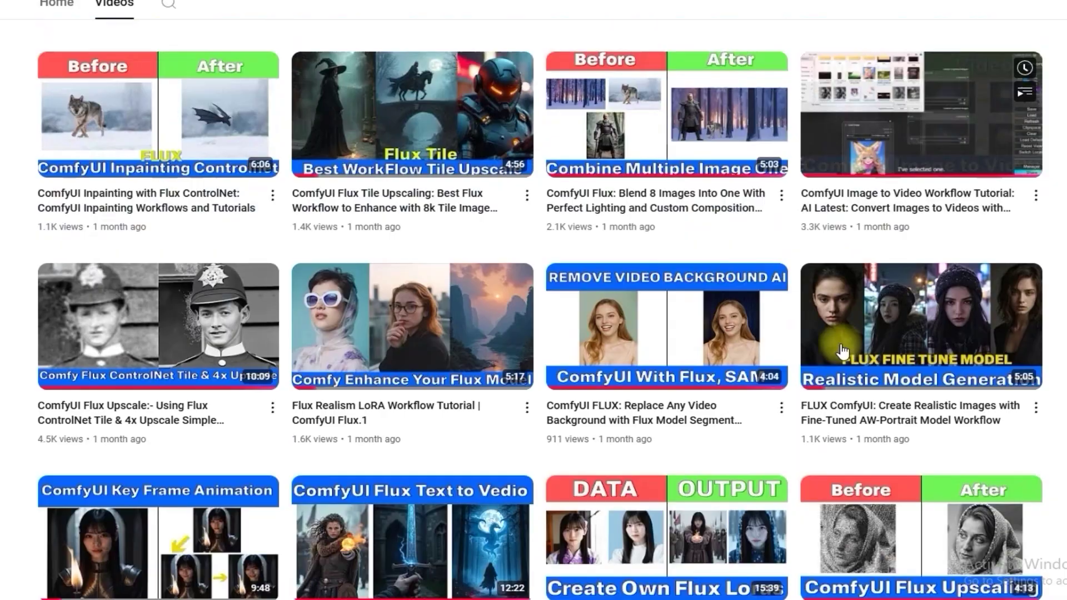
{"action": "scroll", "coordinate": [689, 359], "scroll_direction": "down", "scroll_amount": 2}
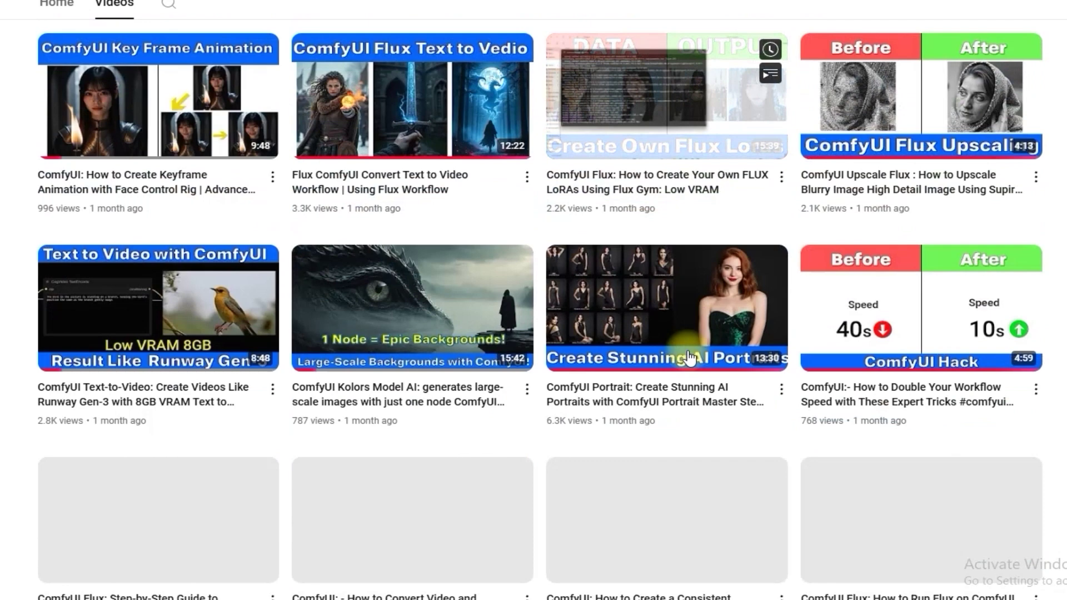
{"action": "mouse_move", "coordinate": [88, 374]}
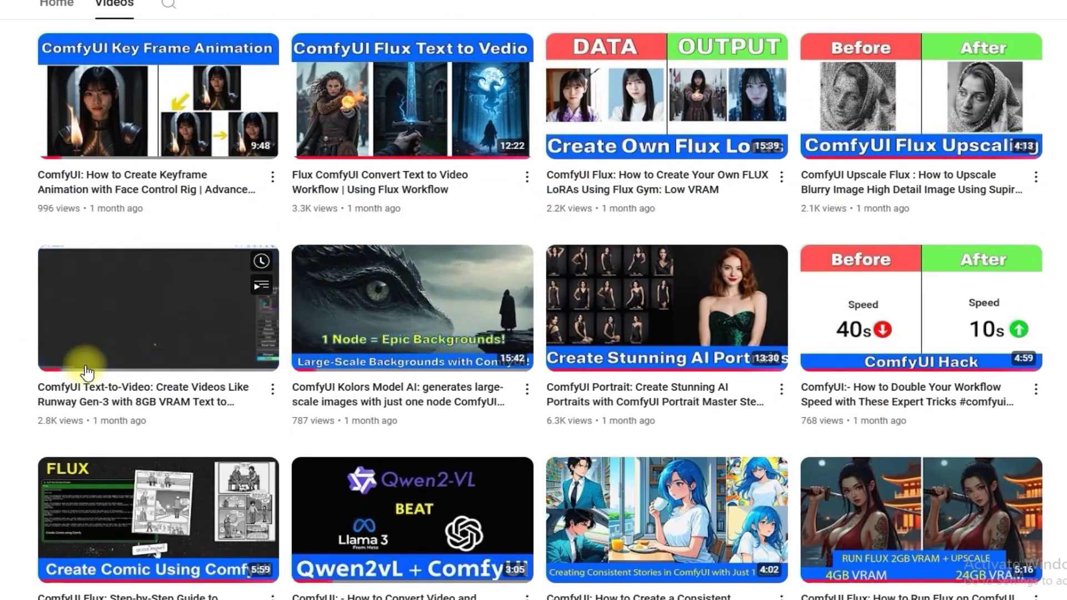
{"action": "scroll", "coordinate": [139, 370], "scroll_direction": "down", "scroll_amount": 1}
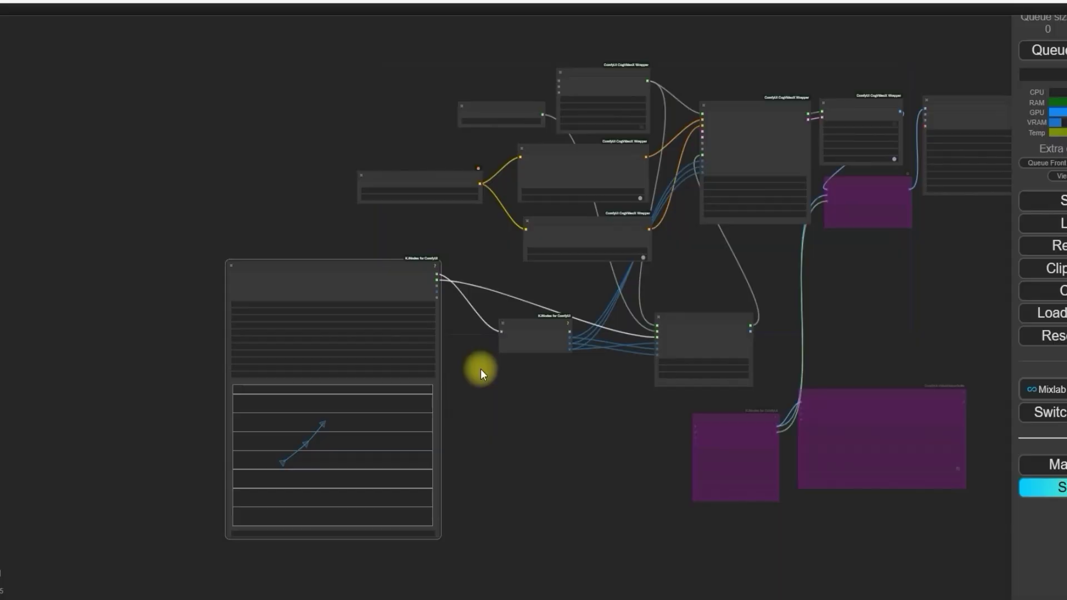
Step: In ComfyUI, choose kijai/CogVideoX-5b-Tora as the model in the (Down)load CogVideo Model node
{"action": "scroll", "coordinate": [482, 370], "scroll_direction": "up", "scroll_amount": 6}
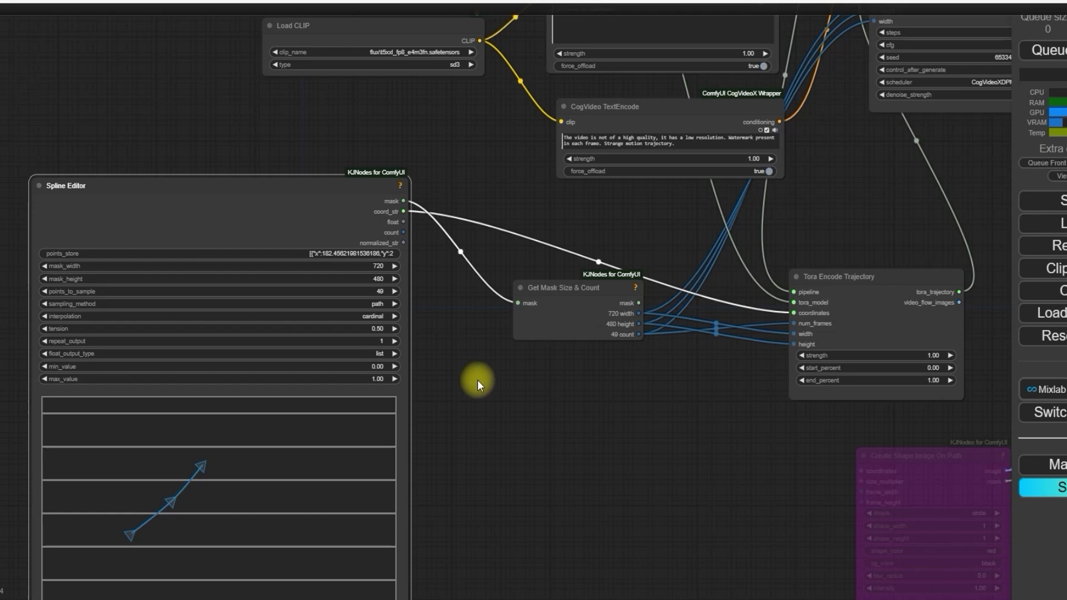
{"action": "scroll", "coordinate": [478, 380], "scroll_direction": "down", "scroll_amount": 3}
{"action": "left_click_drag", "start_coordinate": [508, 255], "coordinate": [448, 355]}
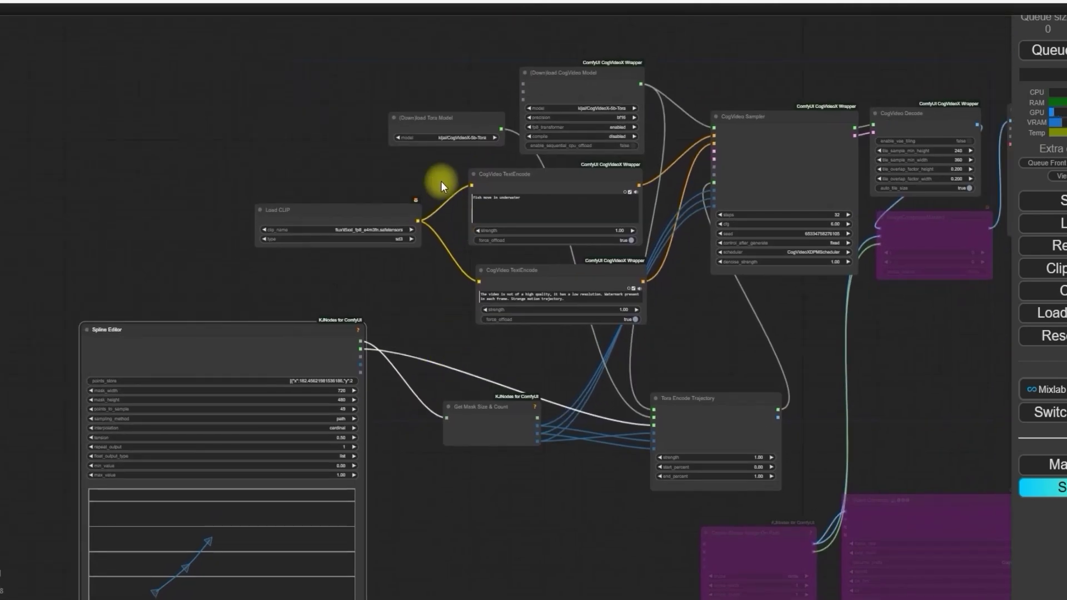
{"action": "left_click_drag", "start_coordinate": [441, 181], "coordinate": [382, 298]}
{"action": "scroll", "coordinate": [381, 278], "scroll_direction": "up", "scroll_amount": 6}
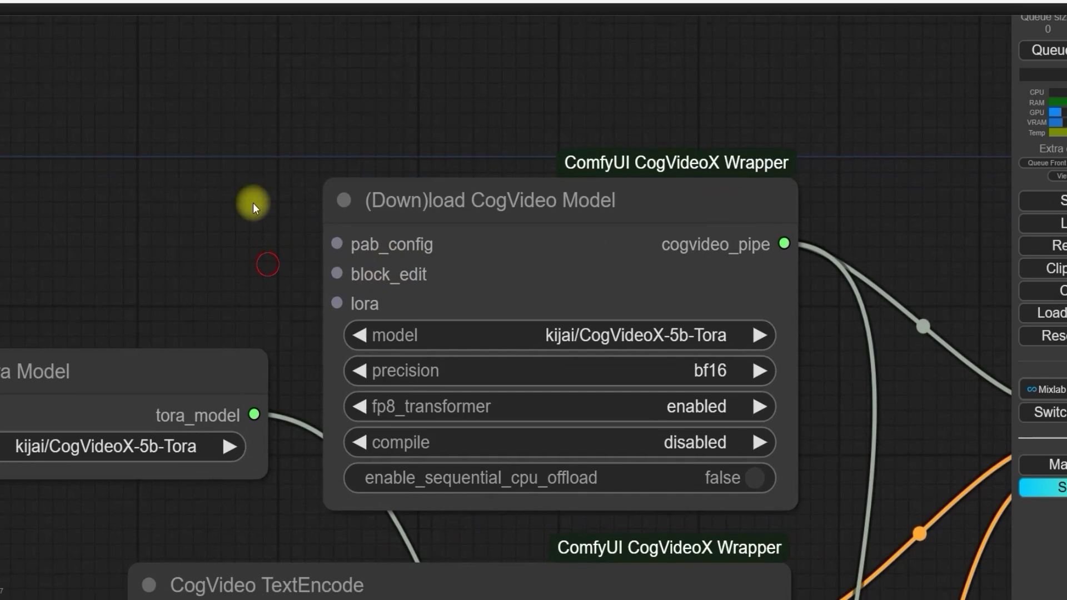
{"action": "left_click_drag", "start_coordinate": [252, 202], "coordinate": [212, 165]}
{"action": "scroll", "coordinate": [238, 177], "scroll_direction": "down", "scroll_amount": 1}
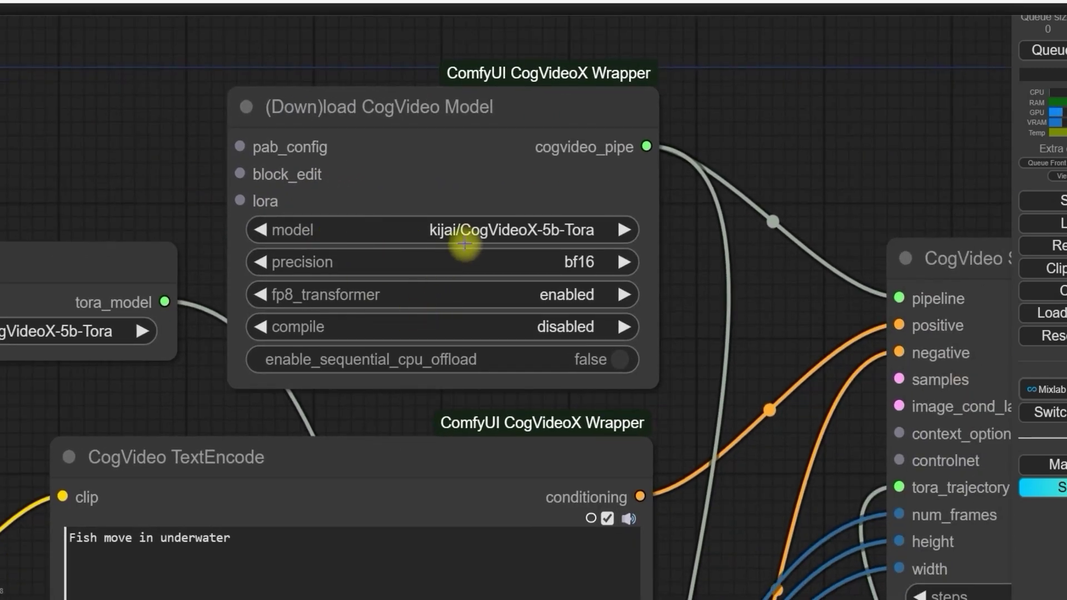
{"action": "left_click", "coordinate": [475, 230]}
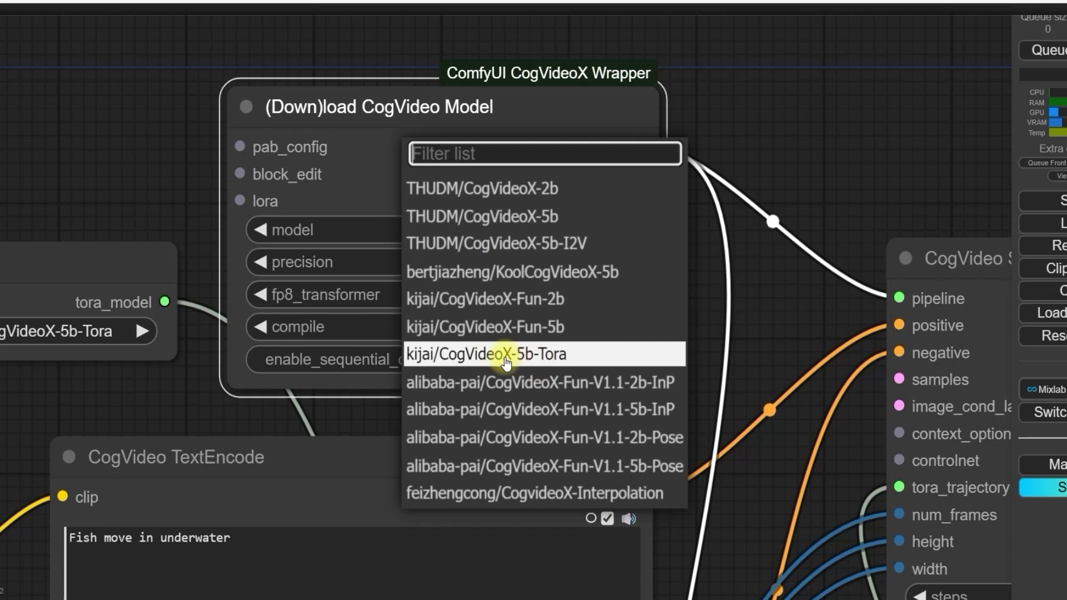
{"action": "left_click", "coordinate": [545, 358]}
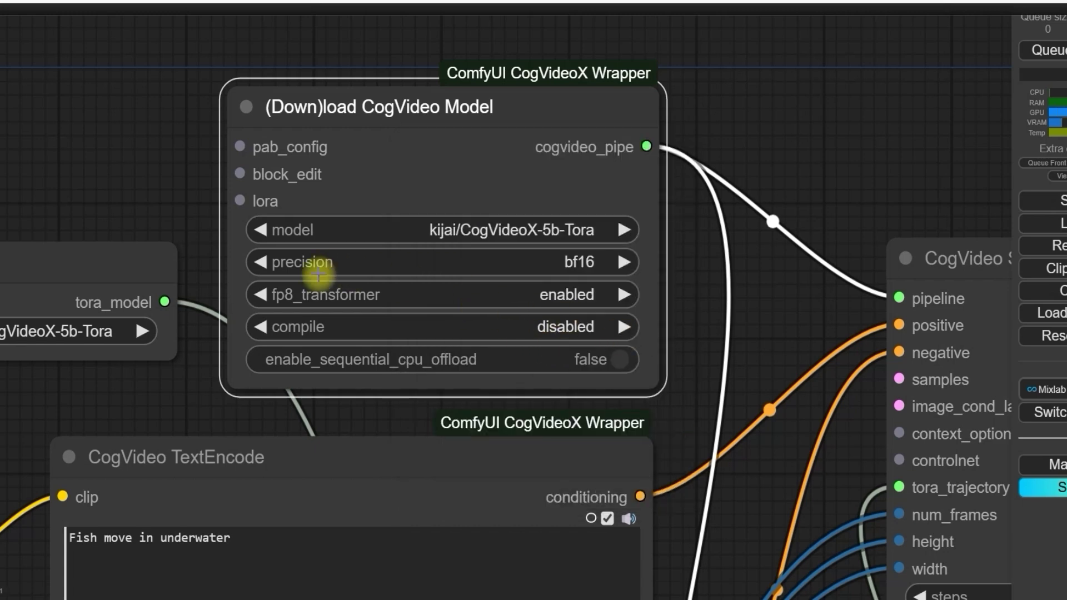
Step: Set the CogVideo model loader's precision to bf16 and check its available compile options
{"action": "left_click", "coordinate": [574, 270]}
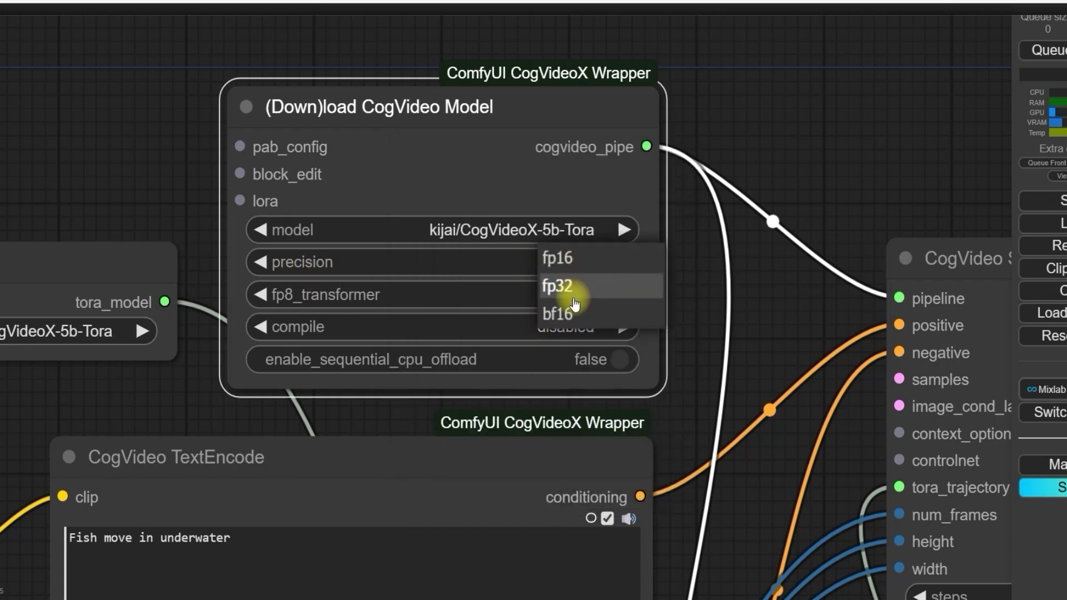
{"action": "left_click", "coordinate": [556, 312]}
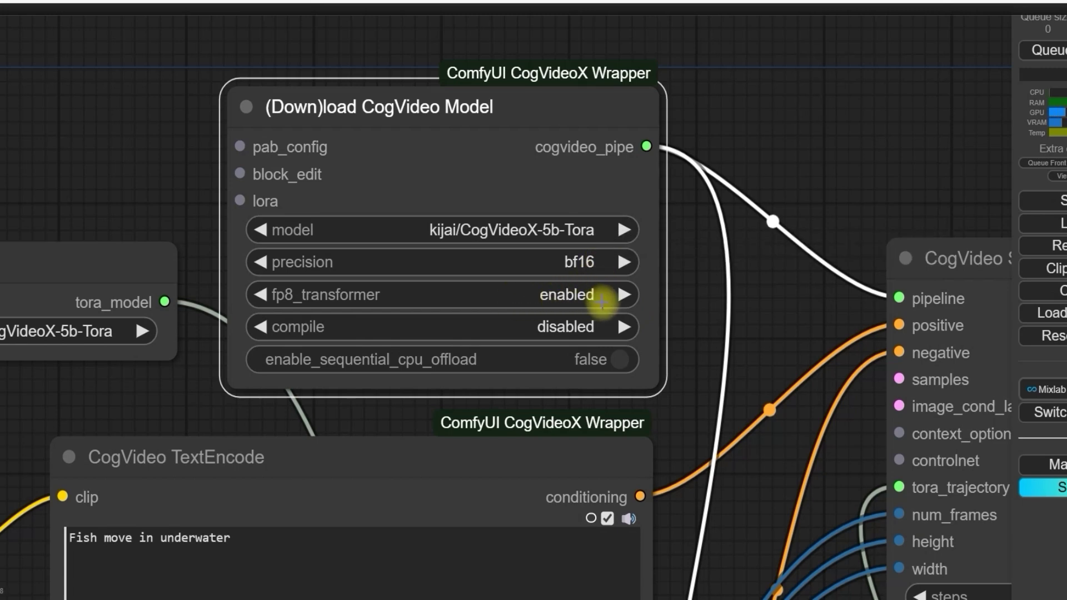
{"action": "left_click", "coordinate": [548, 332]}
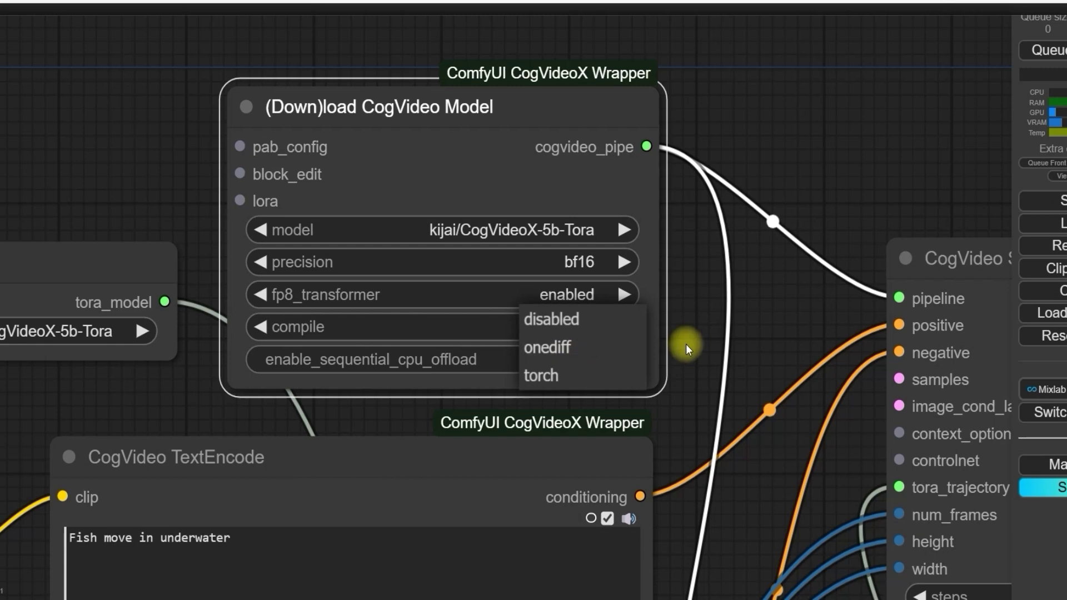
{"action": "left_click", "coordinate": [708, 335]}
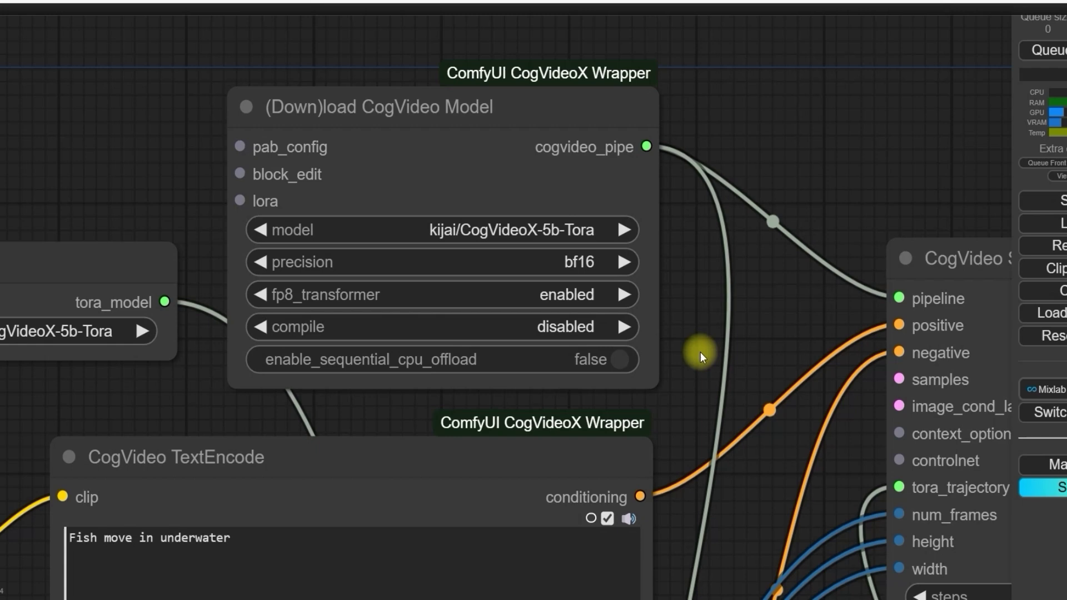
Step: Check the precision and fp8_transformer options of the (Down)load CogVideo Model node, leaving the selections as they are
{"action": "left_click", "coordinate": [589, 263]}
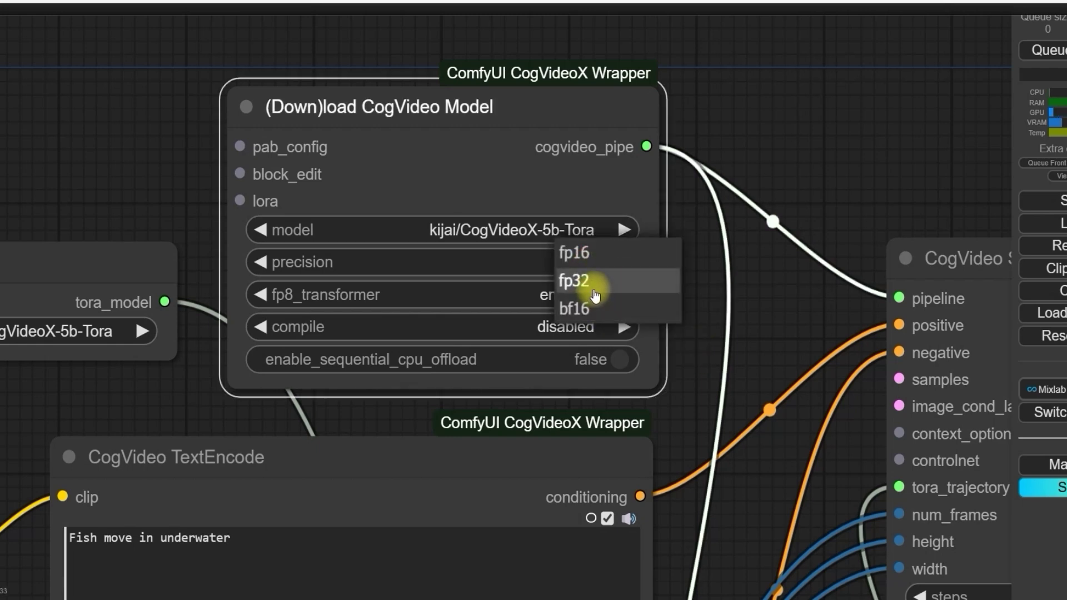
{"action": "left_click", "coordinate": [722, 318]}
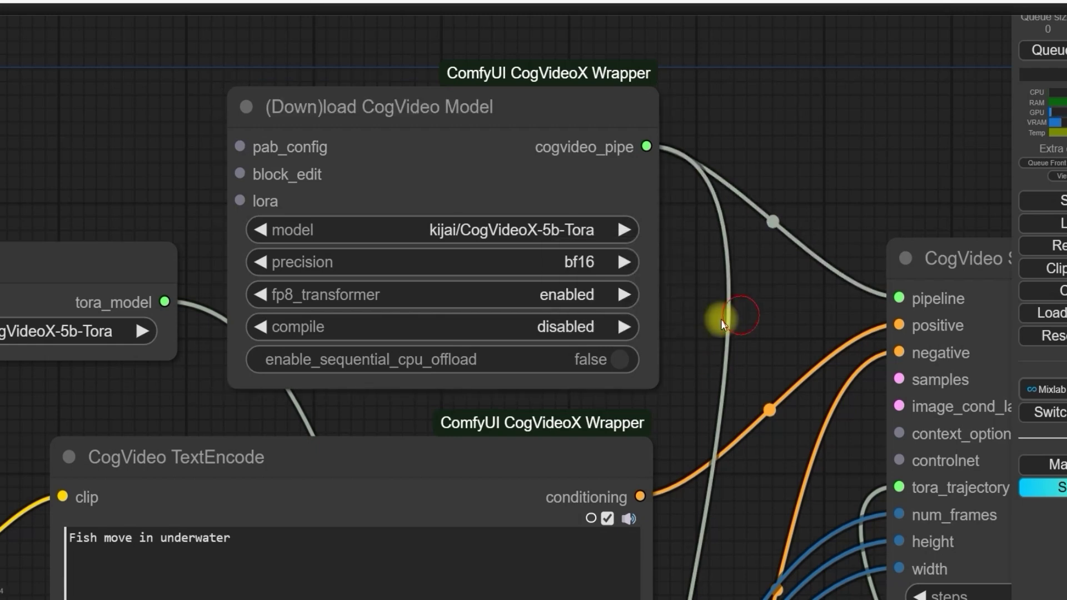
{"action": "left_click", "coordinate": [604, 307]}
{"action": "left_click", "coordinate": [745, 358]}
{"action": "scroll", "coordinate": [745, 356], "scroll_direction": "down", "scroll_amount": 2}
{"action": "scroll", "coordinate": [746, 355], "scroll_direction": "up", "scroll_amount": 2}
{"action": "scroll", "coordinate": [718, 349], "scroll_direction": "down", "scroll_amount": 1}
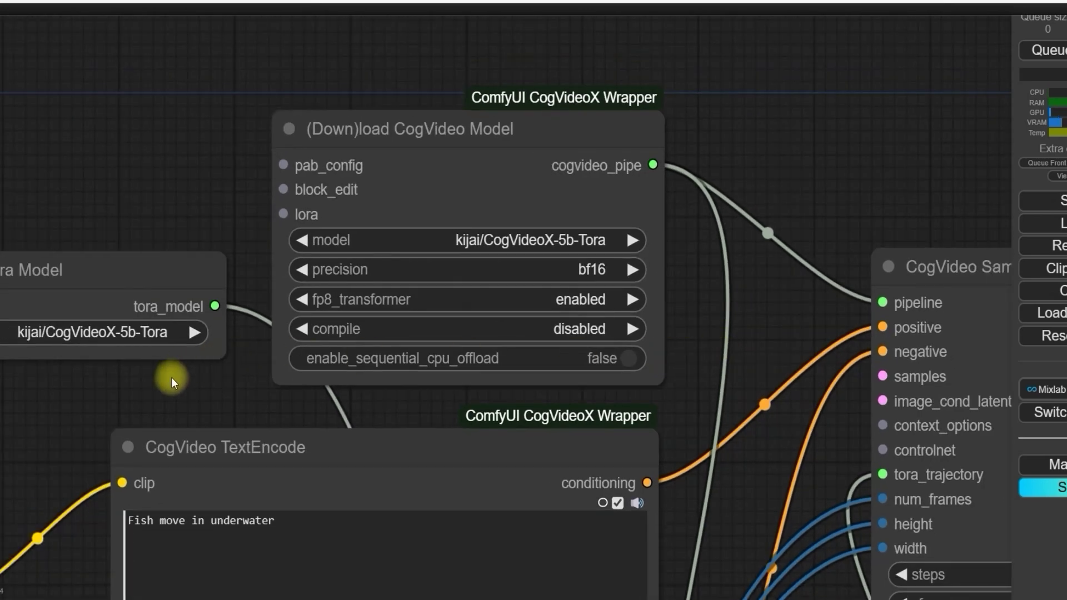
Step: Examine the (Down)load Tora Model node's selected model and its output connection
{"action": "left_click_drag", "start_coordinate": [138, 381], "coordinate": [410, 381]}
{"action": "scroll", "coordinate": [339, 382], "scroll_direction": "up", "scroll_amount": 1}
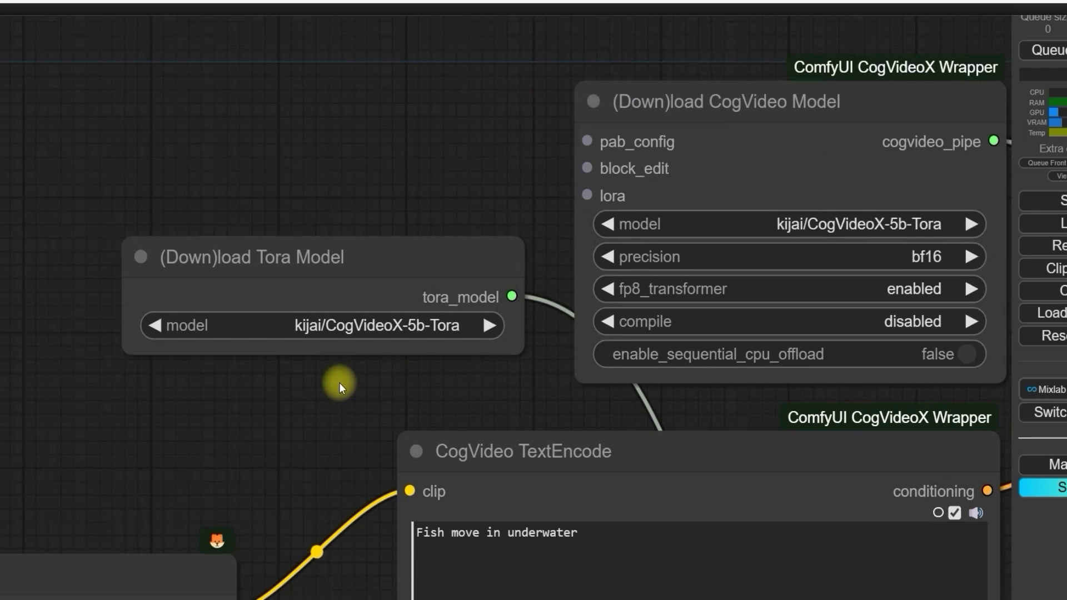
{"action": "scroll", "coordinate": [339, 382], "scroll_direction": "up", "scroll_amount": 1}
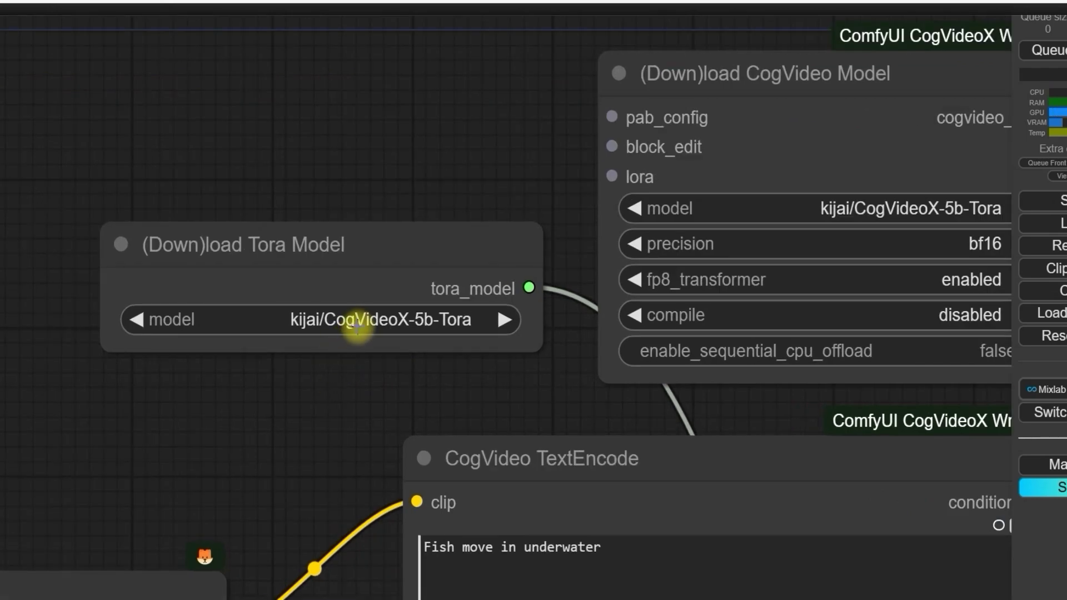
{"action": "scroll", "coordinate": [375, 363], "scroll_direction": "left", "scroll_amount": 3}
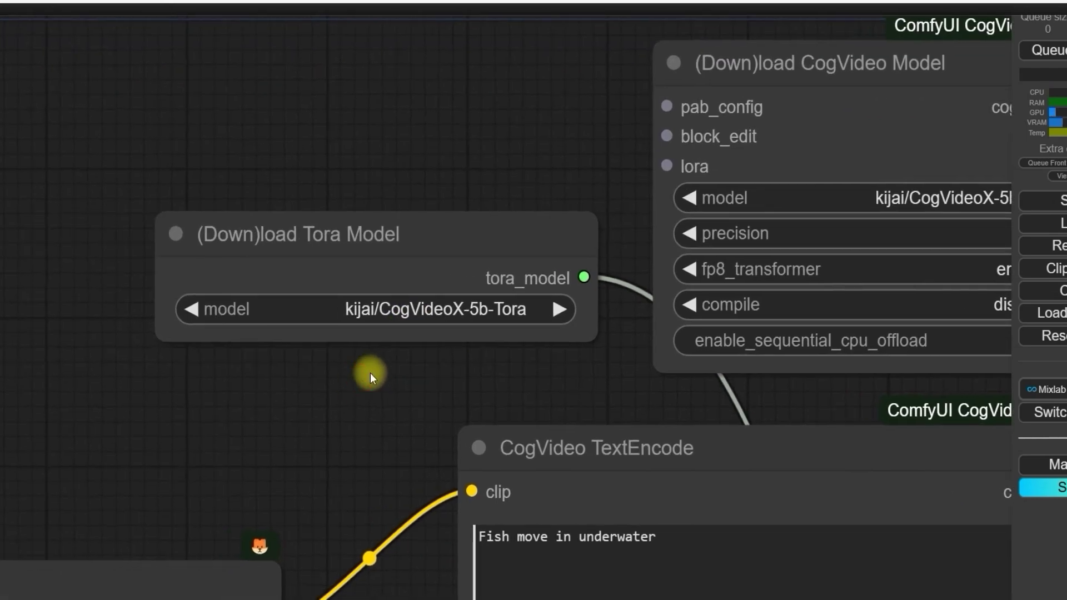
{"action": "scroll", "coordinate": [370, 373], "scroll_direction": "up", "scroll_amount": 1}
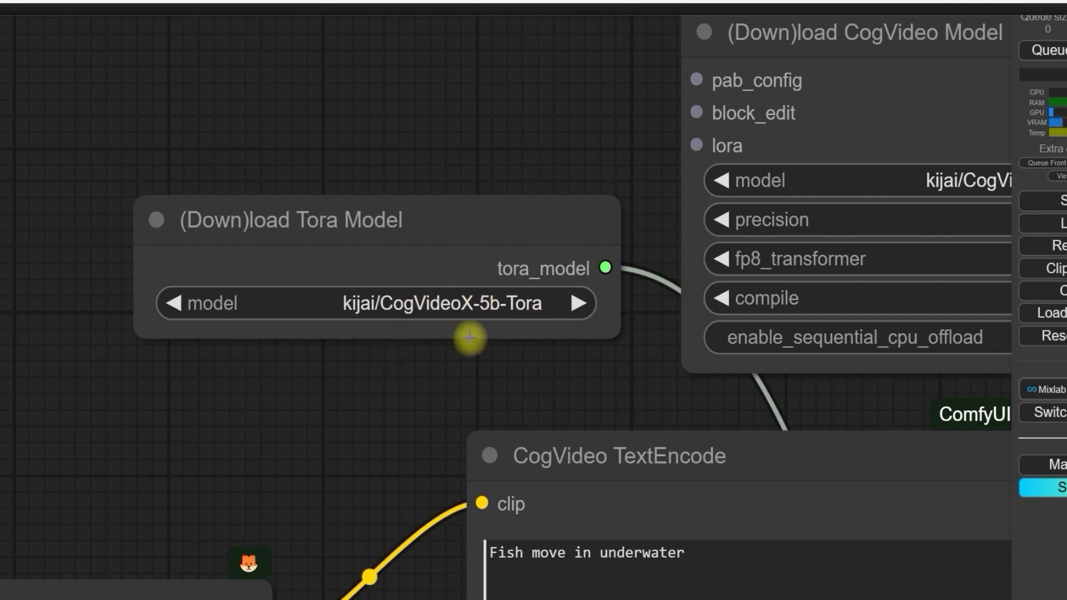
{"action": "scroll", "coordinate": [465, 337], "scroll_direction": "down", "scroll_amount": 4}
{"action": "scroll", "coordinate": [336, 302], "scroll_direction": "up", "scroll_amount": 4}
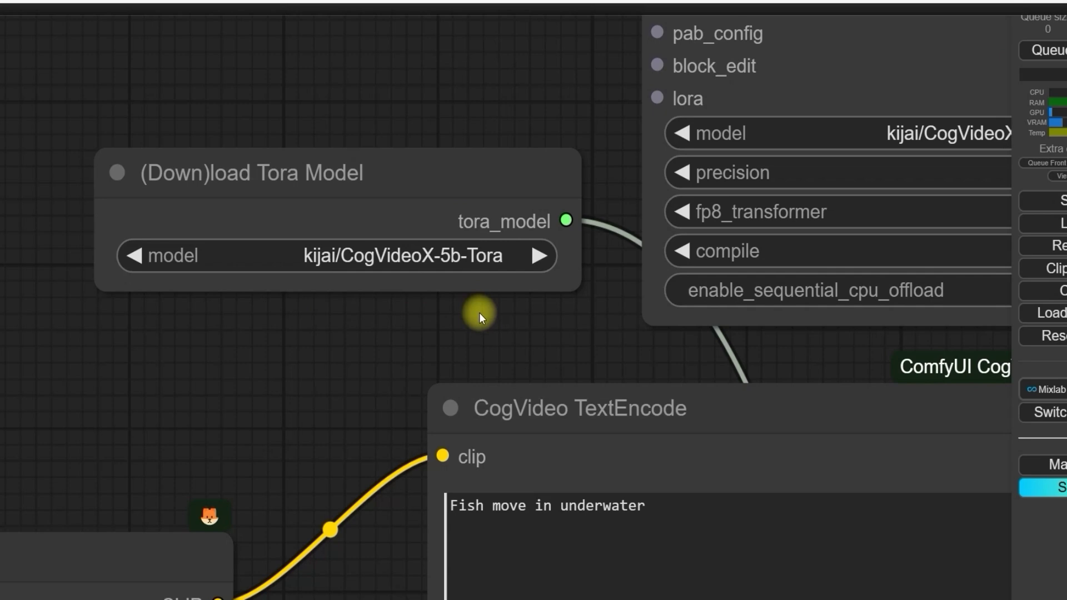
{"action": "scroll", "coordinate": [454, 308], "scroll_direction": "down", "scroll_amount": 2}
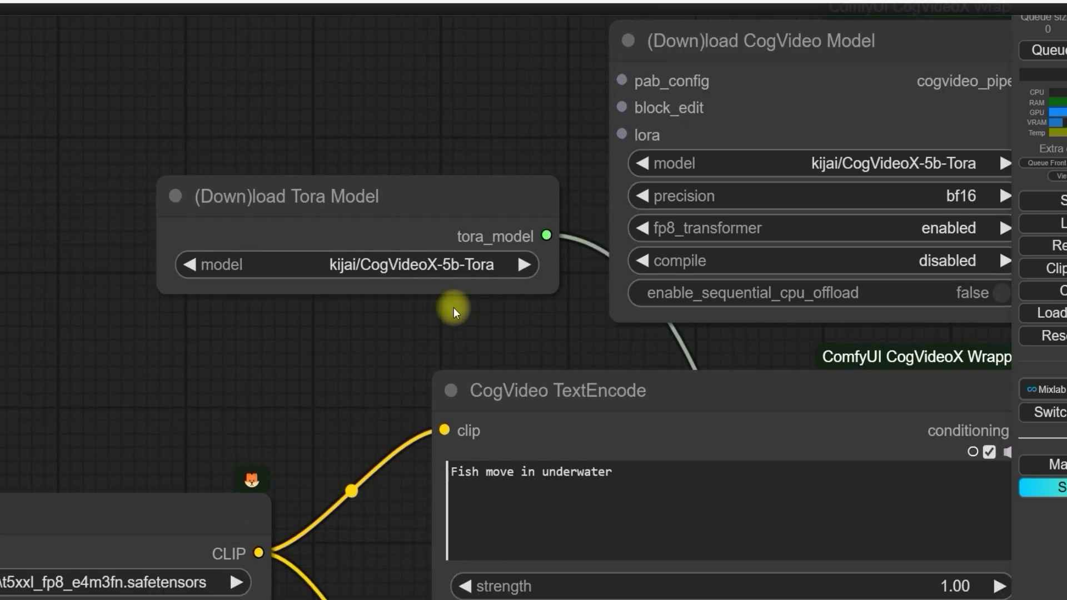
{"action": "scroll", "coordinate": [414, 282], "scroll_direction": "up", "scroll_amount": 2}
{"action": "scroll", "coordinate": [414, 283], "scroll_direction": "down", "scroll_amount": 3}
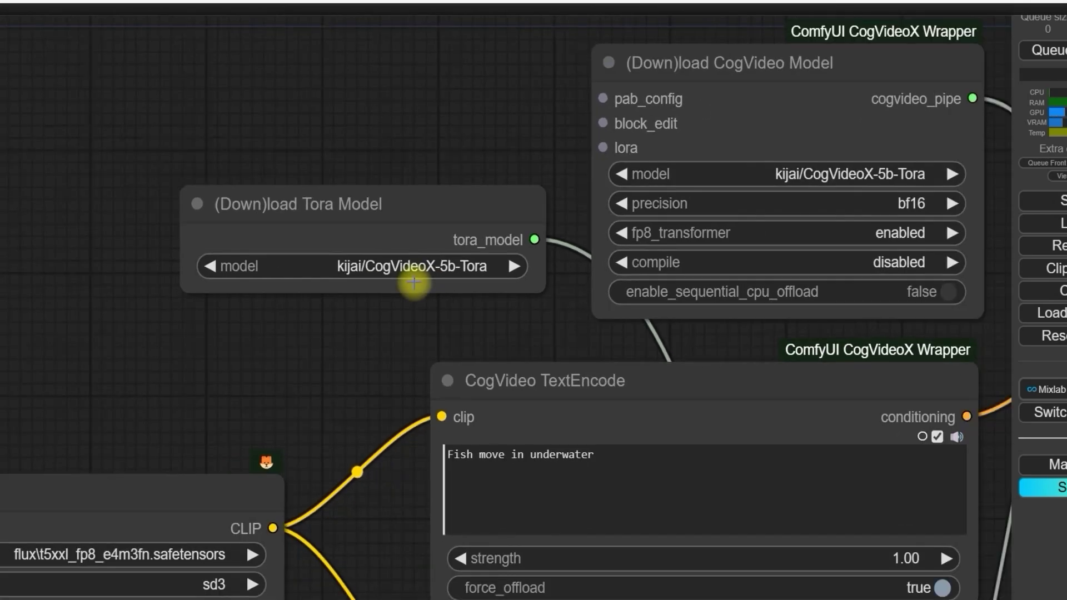
Step: Look through the text encoder files available for clip_name in the Load CLIP node
{"action": "left_click_drag", "start_coordinate": [371, 383], "coordinate": [479, 302]}
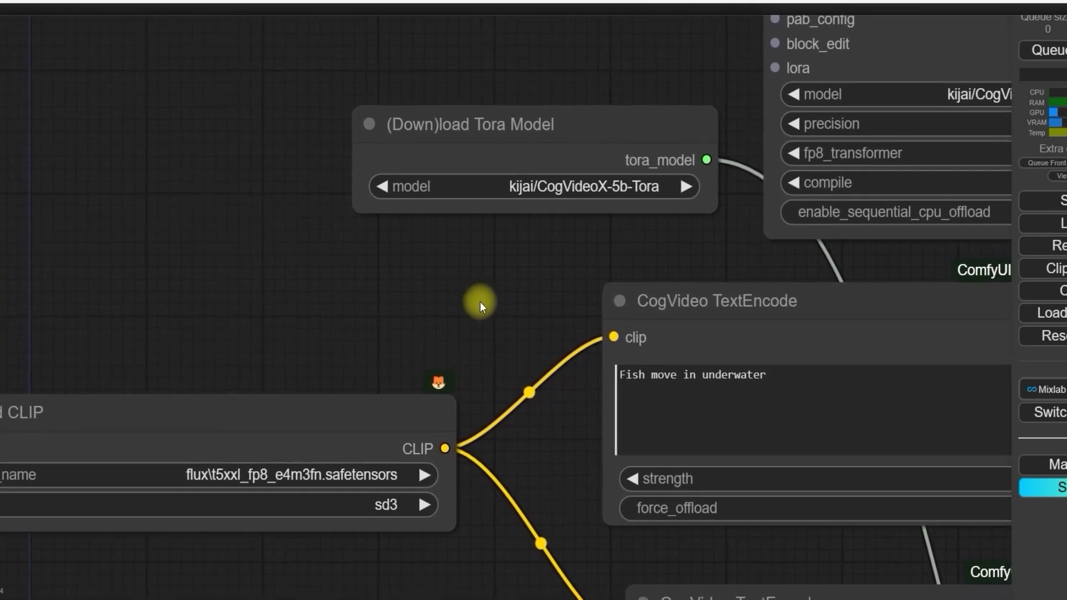
{"action": "left_click_drag", "start_coordinate": [282, 308], "coordinate": [591, 222]}
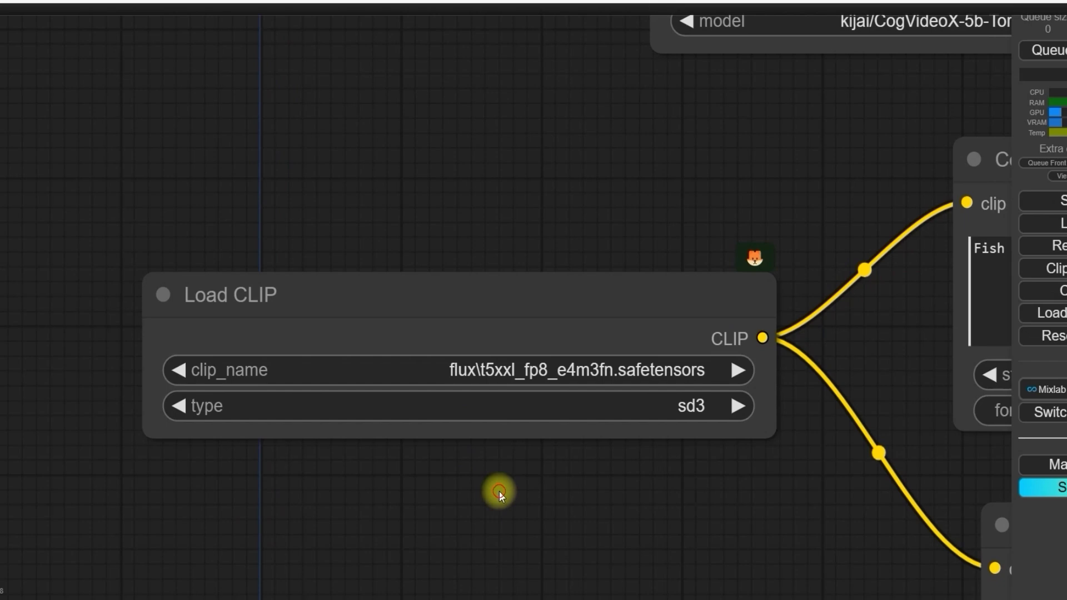
{"action": "scroll", "coordinate": [499, 492], "scroll_direction": "right", "scroll_amount": 2}
{"action": "left_click", "coordinate": [481, 371]}
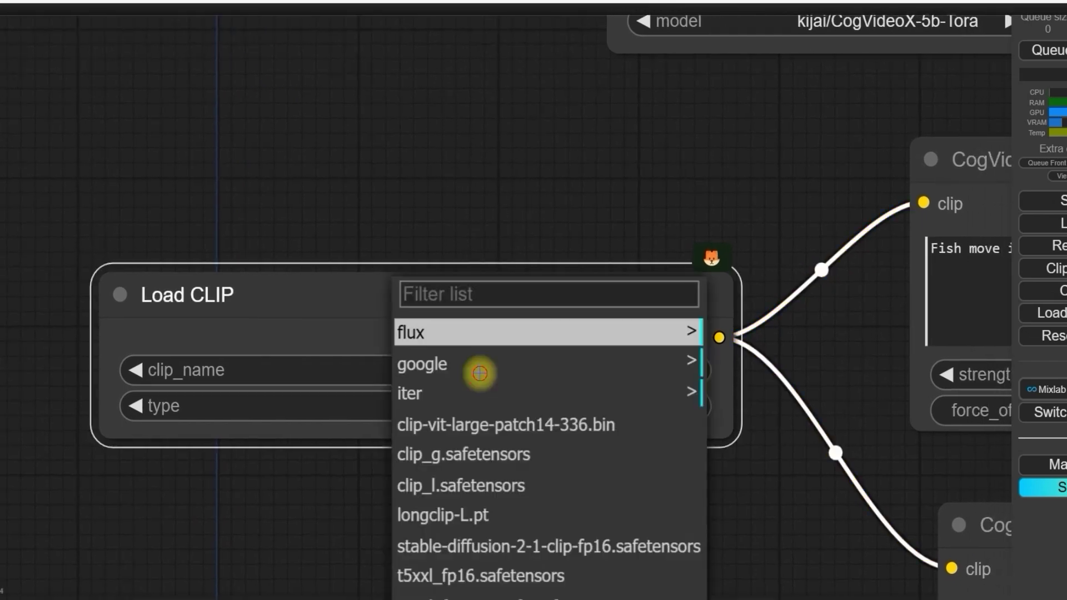
{"action": "left_click", "coordinate": [737, 370]}
{"action": "scroll", "coordinate": [667, 417], "scroll_direction": "down", "scroll_amount": 3}
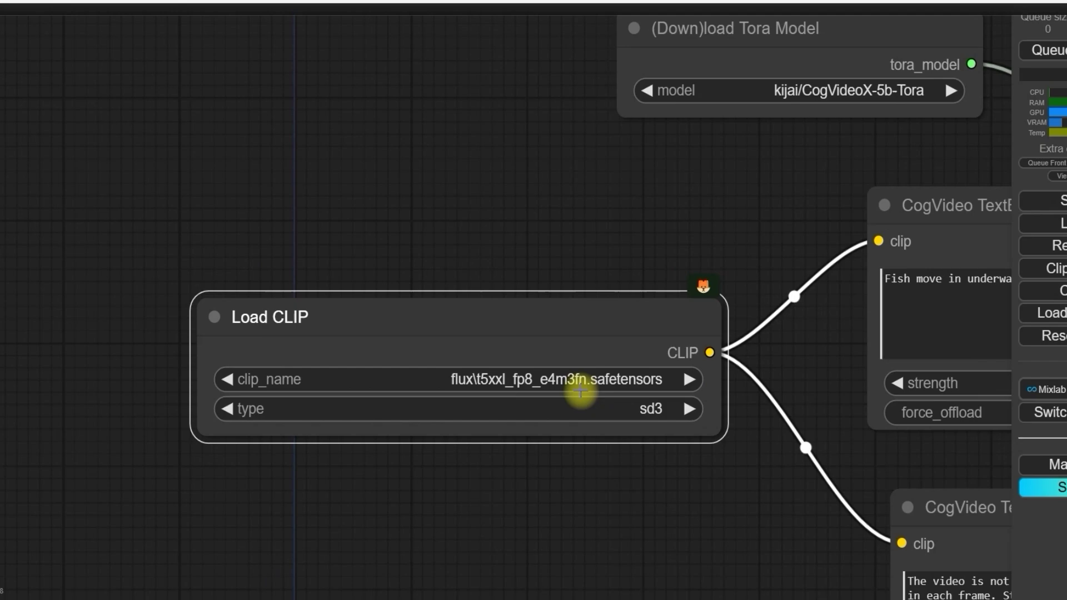
{"action": "left_click", "coordinate": [583, 383]}
{"action": "scroll", "coordinate": [700, 502], "scroll_direction": "down", "scroll_amount": 2}
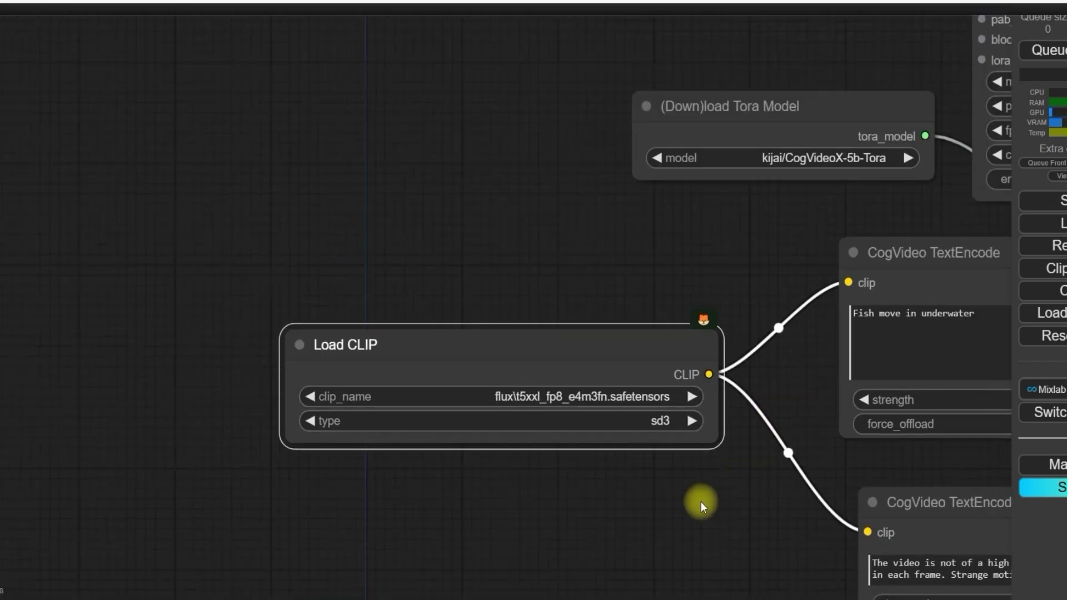
Step: Examine the CogVideo Sampler node's settings, including its steps, cfg and scheduler
{"action": "left_click_drag", "start_coordinate": [702, 502], "coordinate": [566, 363]}
{"action": "left_click_drag", "start_coordinate": [555, 408], "coordinate": [678, 328]}
{"action": "scroll", "coordinate": [435, 473], "scroll_direction": "down", "scroll_amount": 2}
{"action": "scroll", "coordinate": [678, 328], "scroll_direction": "right", "scroll_amount": 10}
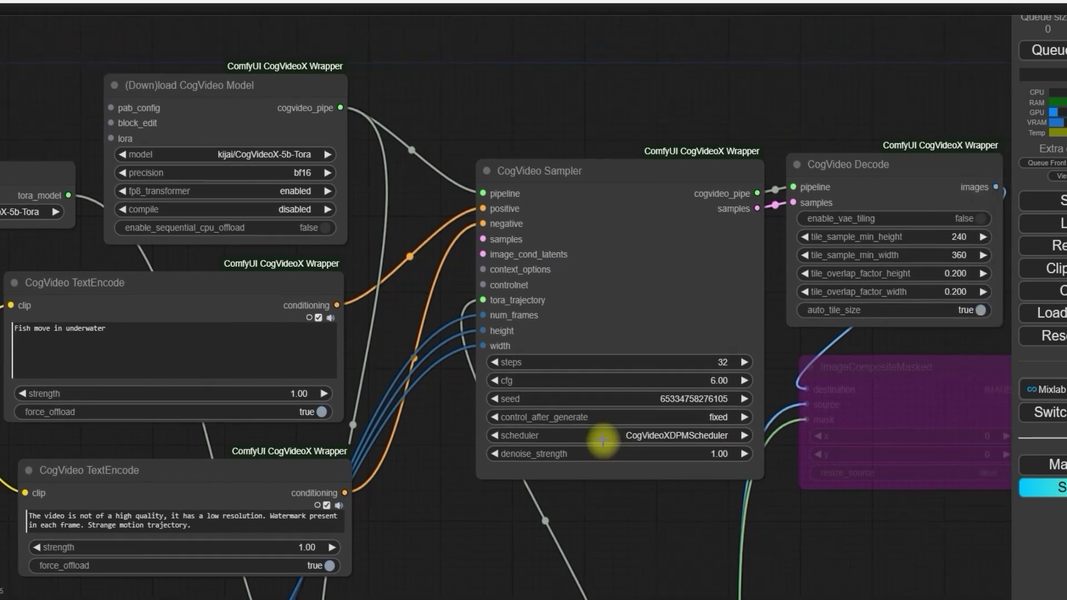
{"action": "scroll", "coordinate": [602, 440], "scroll_direction": "up", "scroll_amount": 5}
{"action": "left_click_drag", "start_coordinate": [399, 352], "coordinate": [182, 439]}
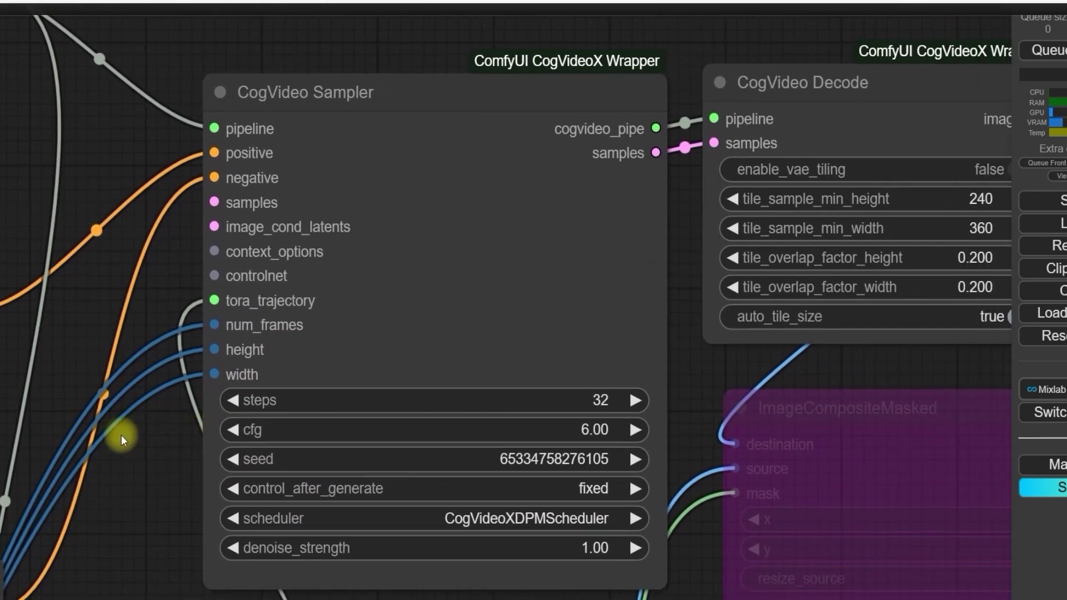
{"action": "scroll", "coordinate": [121, 431], "scroll_direction": "right", "scroll_amount": 3}
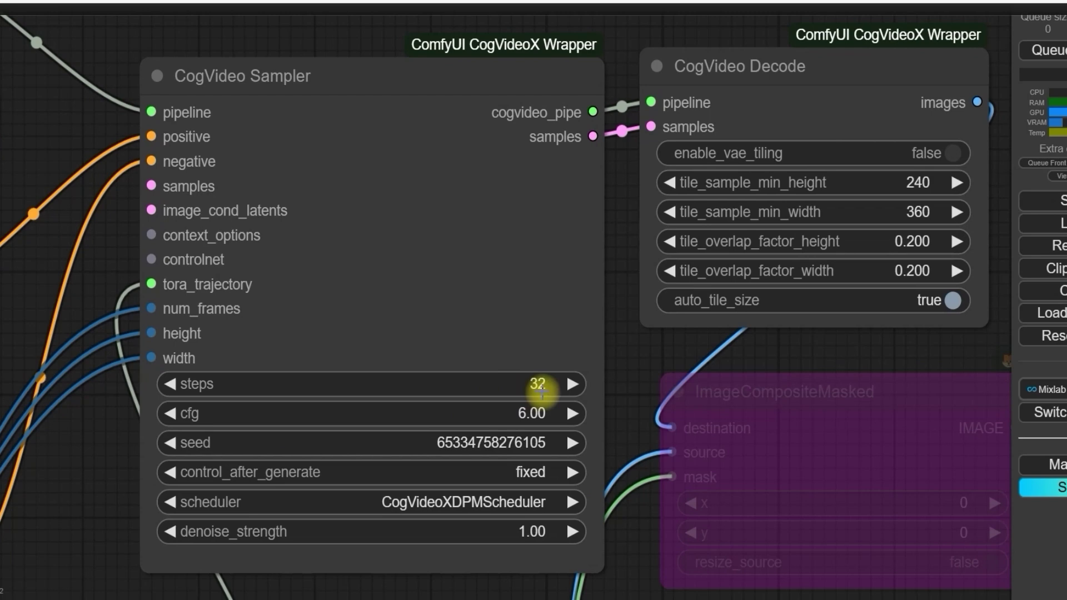
{"action": "left_click", "coordinate": [539, 390]}
{"action": "left_click", "coordinate": [815, 388]}
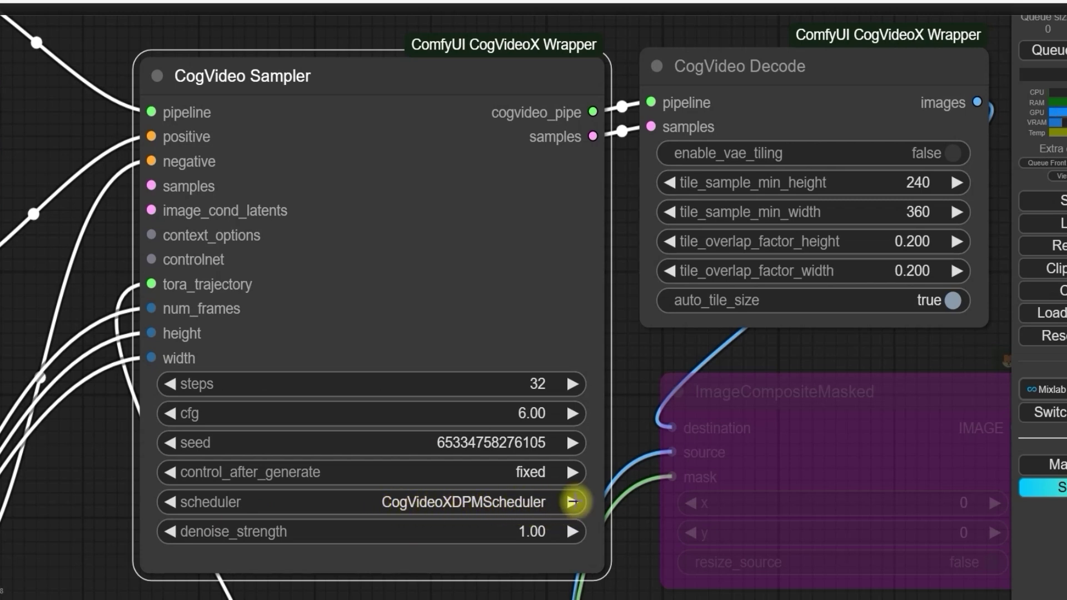
Step: Examine the Spline Editor node's mask size, sampling and interpolation settings together with its drawn path
{"action": "scroll", "coordinate": [573, 503], "scroll_direction": "down", "scroll_amount": 1}
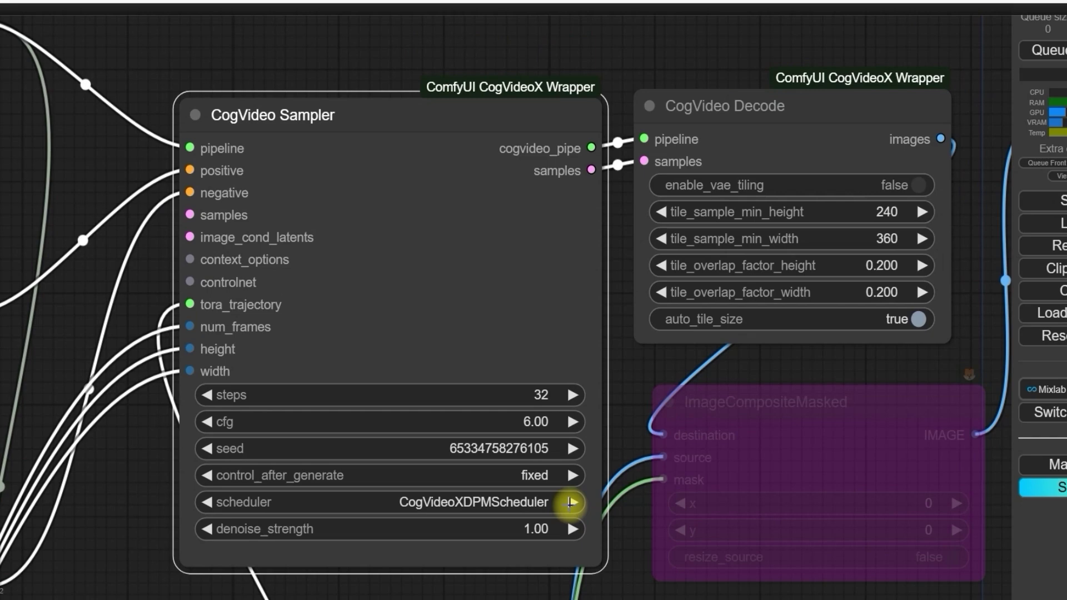
{"action": "scroll", "coordinate": [573, 502], "scroll_direction": "down", "scroll_amount": 1}
{"action": "left_click_drag", "start_coordinate": [172, 524], "coordinate": [644, 290]}
{"action": "left_click_drag", "start_coordinate": [443, 419], "coordinate": [874, 315]}
{"action": "scroll", "coordinate": [838, 362], "scroll_direction": "down", "scroll_amount": 1}
{"action": "scroll", "coordinate": [872, 318], "scroll_direction": "down", "scroll_amount": 1}
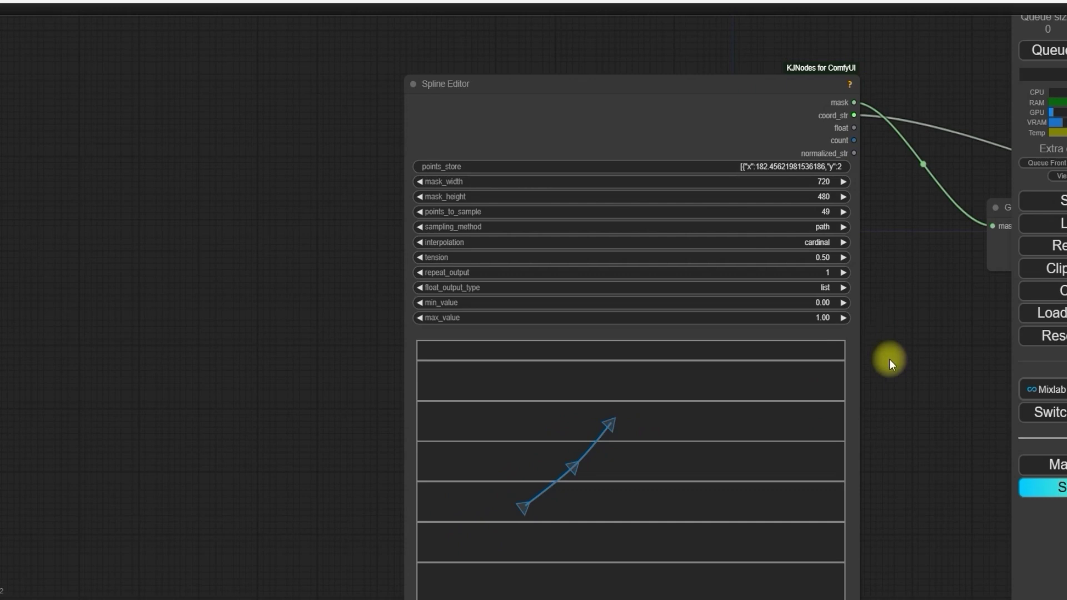
{"action": "left_click_drag", "start_coordinate": [889, 359], "coordinate": [846, 348]}
{"action": "scroll", "coordinate": [855, 315], "scroll_direction": "up", "scroll_amount": 1}
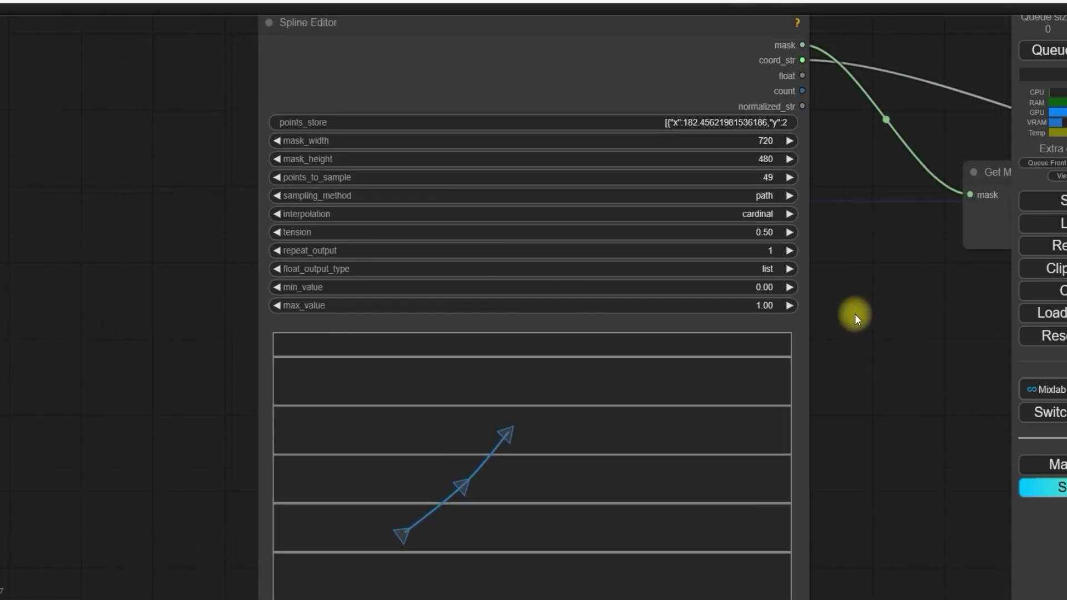
{"action": "scroll", "coordinate": [855, 315], "scroll_direction": "up", "scroll_amount": 2}
{"action": "scroll", "coordinate": [888, 388], "scroll_direction": "right", "scroll_amount": 4}
{"action": "scroll", "coordinate": [876, 351], "scroll_direction": "left", "scroll_amount": 1}
{"action": "scroll", "coordinate": [914, 369], "scroll_direction": "left", "scroll_amount": 3}
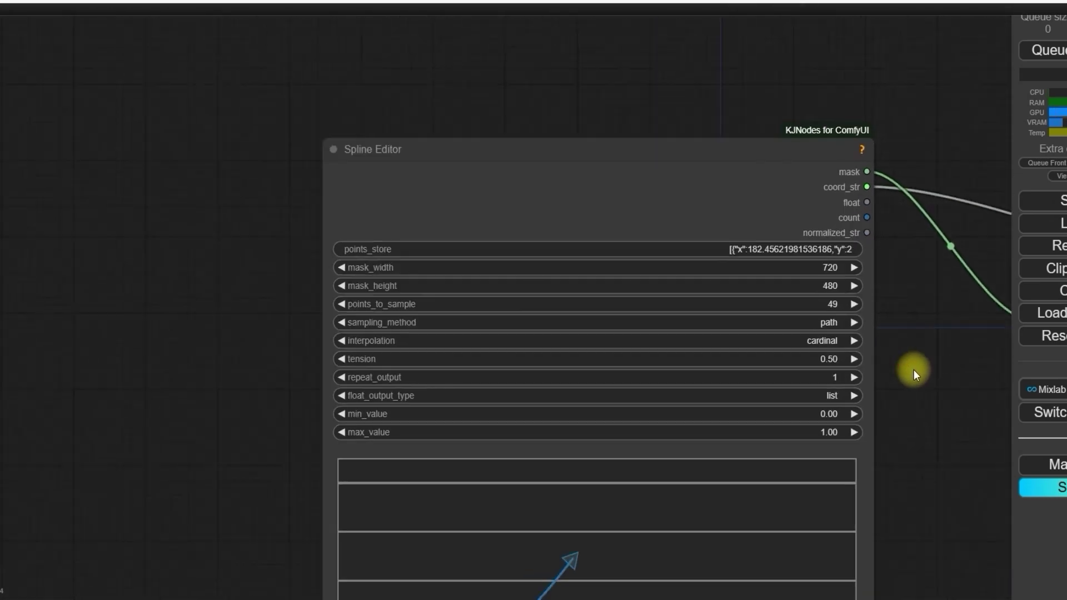
{"action": "scroll", "coordinate": [914, 369], "scroll_direction": "down", "scroll_amount": 3}
{"action": "scroll", "coordinate": [907, 328], "scroll_direction": "up", "scroll_amount": 2}
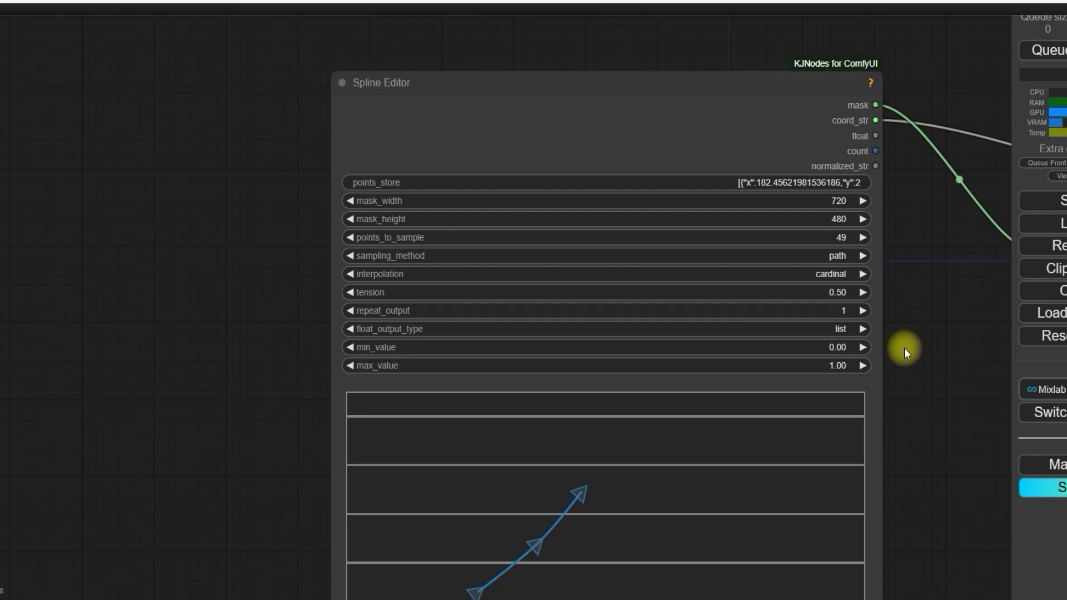
{"action": "scroll", "coordinate": [881, 389], "scroll_direction": "up", "scroll_amount": 2}
Step: Trace how the Spline Editor connects to the Get Mask Size & Count and Tora Encode Trajectory nodes, and return to it
{"action": "scroll", "coordinate": [882, 378], "scroll_direction": "down", "scroll_amount": 5}
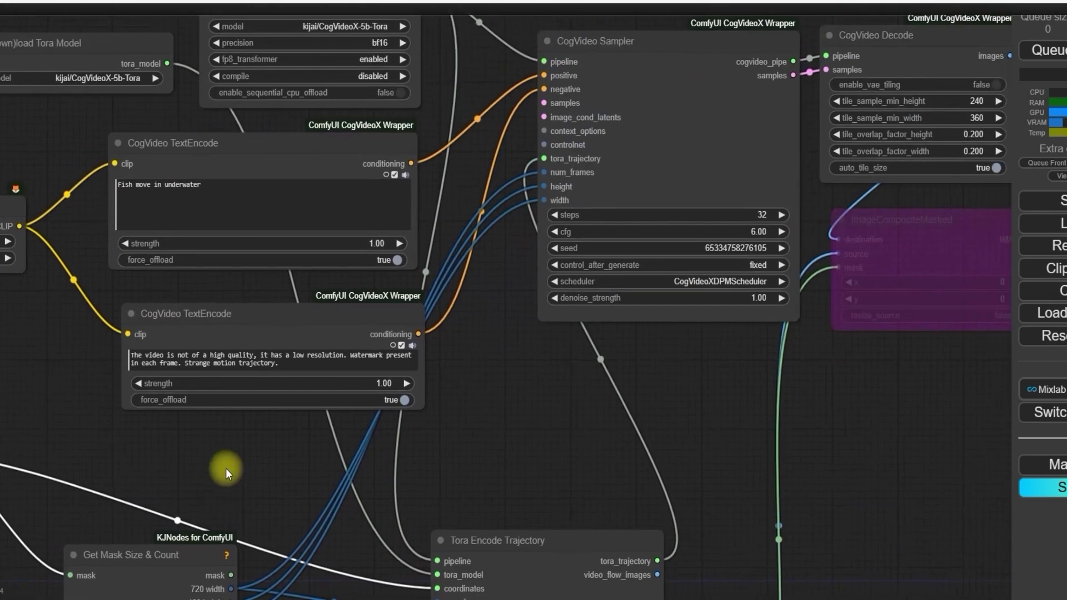
{"action": "scroll", "coordinate": [413, 362], "scroll_direction": "up", "scroll_amount": 3}
{"action": "left_click_drag", "start_coordinate": [414, 362], "coordinate": [749, 298]}
{"action": "scroll", "coordinate": [720, 396], "scroll_direction": "down", "scroll_amount": 1}
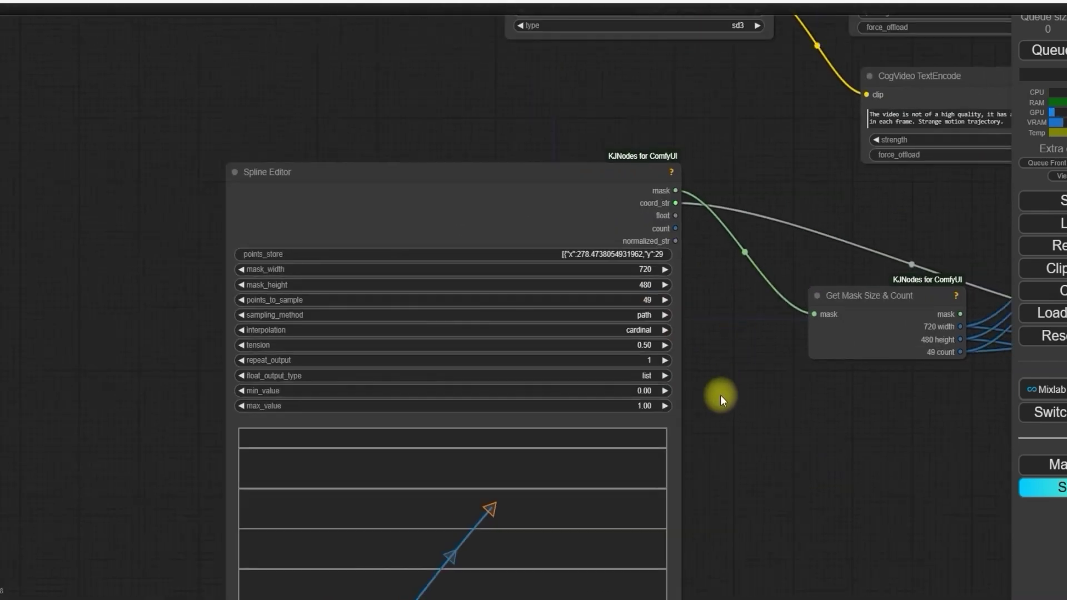
{"action": "left_click_drag", "start_coordinate": [721, 395], "coordinate": [779, 305]}
{"action": "left_click", "coordinate": [302, 83]}
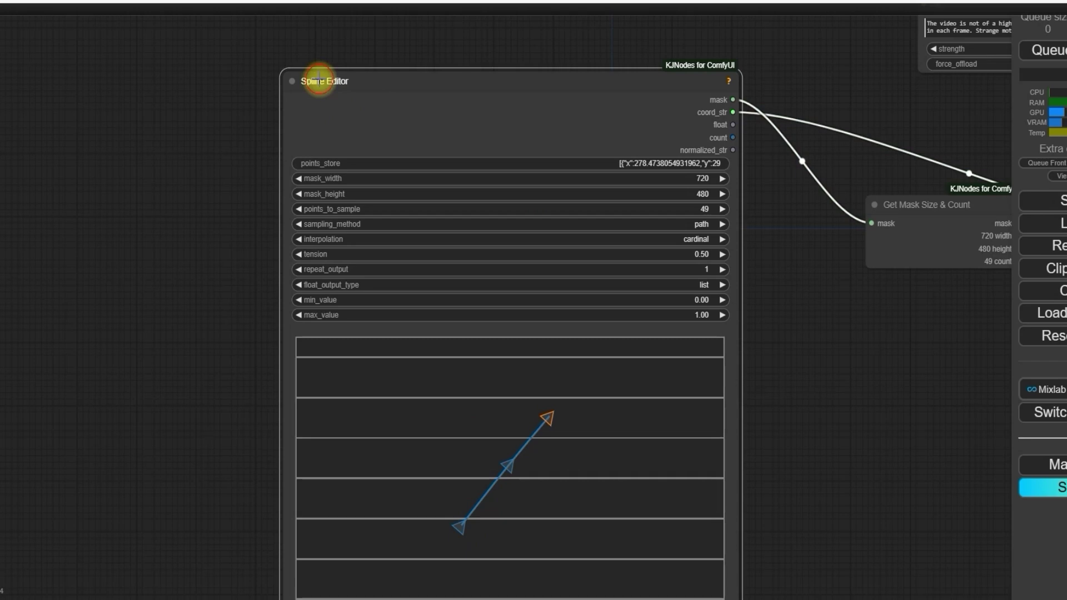
{"action": "scroll", "coordinate": [215, 108], "scroll_direction": "up", "scroll_amount": 2}
{"action": "scroll", "coordinate": [341, 74], "scroll_direction": "up", "scroll_amount": 2}
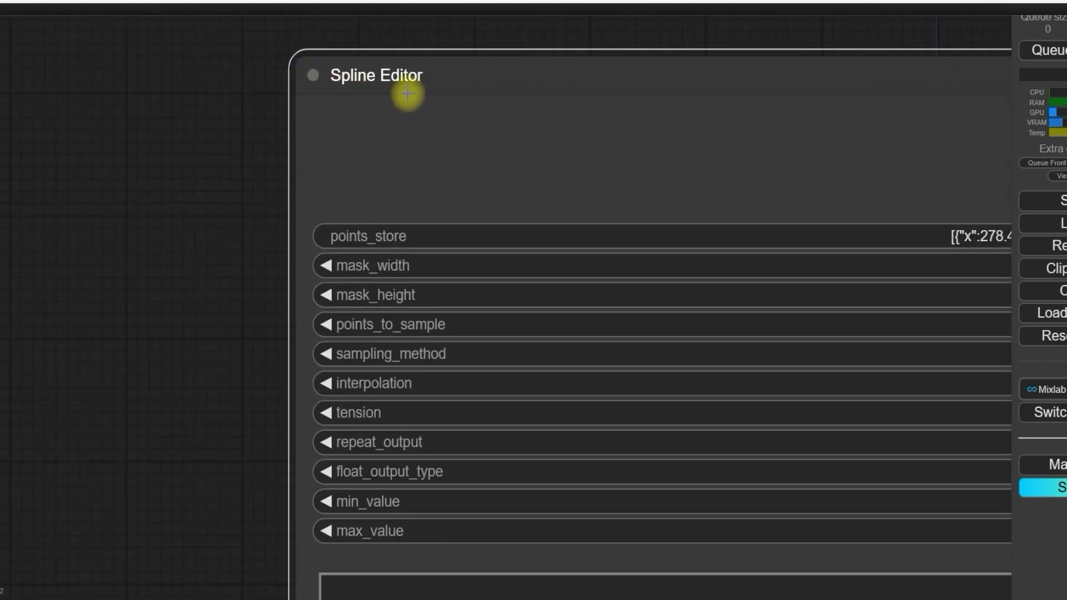
{"action": "scroll", "coordinate": [219, 160], "scroll_direction": "down", "scroll_amount": 3}
{"action": "left_click_drag", "start_coordinate": [166, 334], "coordinate": [176, 207]}
{"action": "scroll", "coordinate": [186, 289], "scroll_direction": "down", "scroll_amount": 3}
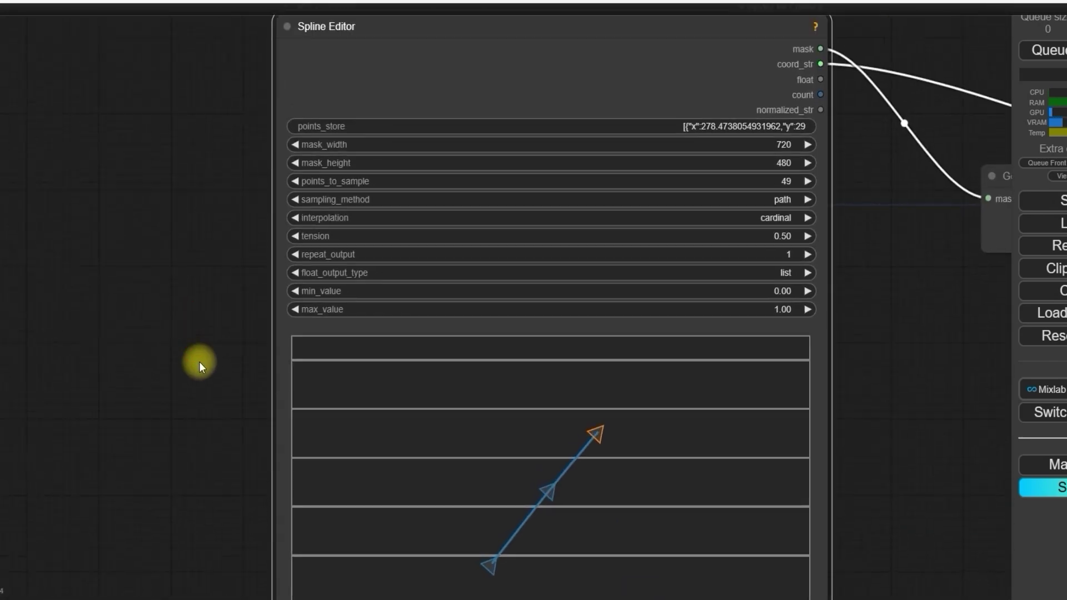
Step: Move the three Spline Editor points into a nearly horizontal left-to-right path starting at about x 226
{"action": "left_click_drag", "start_coordinate": [202, 376], "coordinate": [204, 302]}
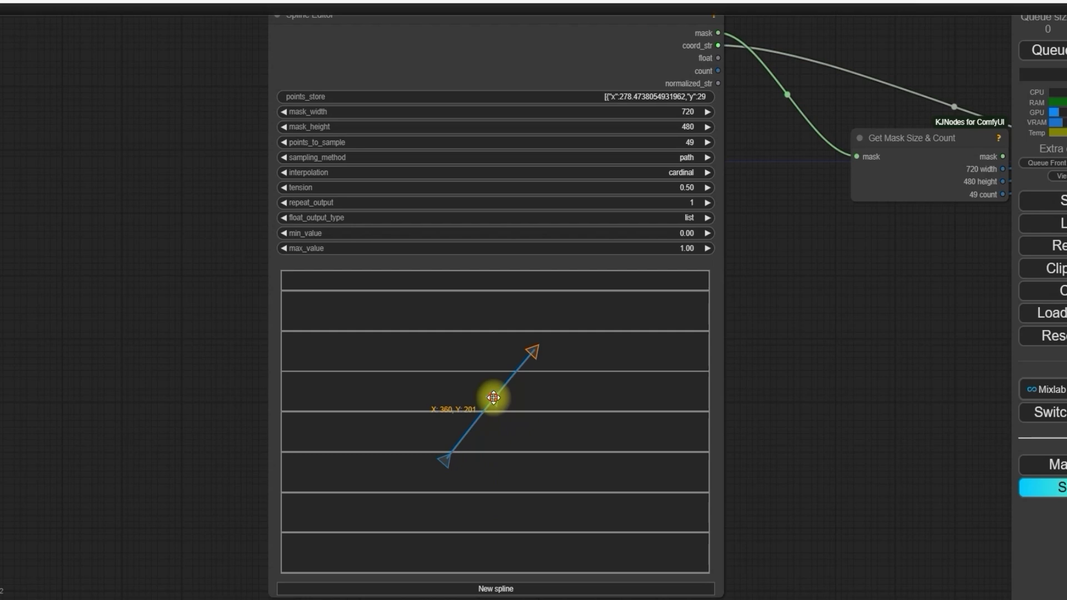
{"action": "left_click_drag", "start_coordinate": [493, 398], "coordinate": [469, 389]}
{"action": "left_click_drag", "start_coordinate": [443, 466], "coordinate": [414, 399]}
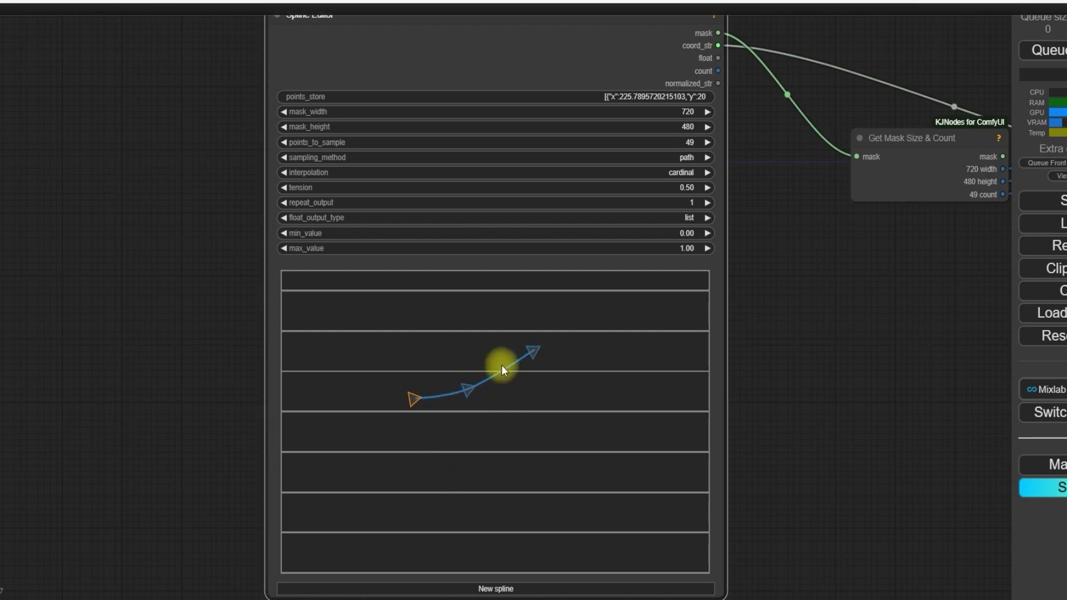
{"action": "left_click_drag", "start_coordinate": [533, 354], "coordinate": [523, 398]}
{"action": "scroll", "coordinate": [775, 333], "scroll_direction": "down", "scroll_amount": 2}
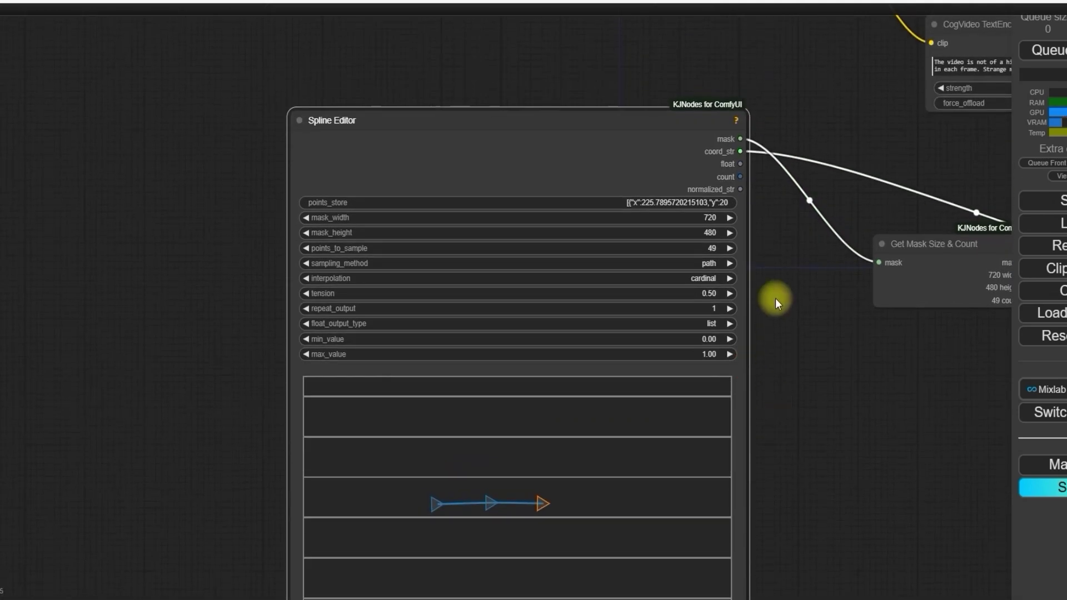
Step: Examine the Spline Editor's mask_width, mask_height and points_to_sample settings, keeping points_to_sample at 49, and then its path canvas
{"action": "scroll", "coordinate": [772, 298], "scroll_direction": "up", "scroll_amount": 5}
{"action": "scroll", "coordinate": [702, 211], "scroll_direction": "up", "scroll_amount": 2}
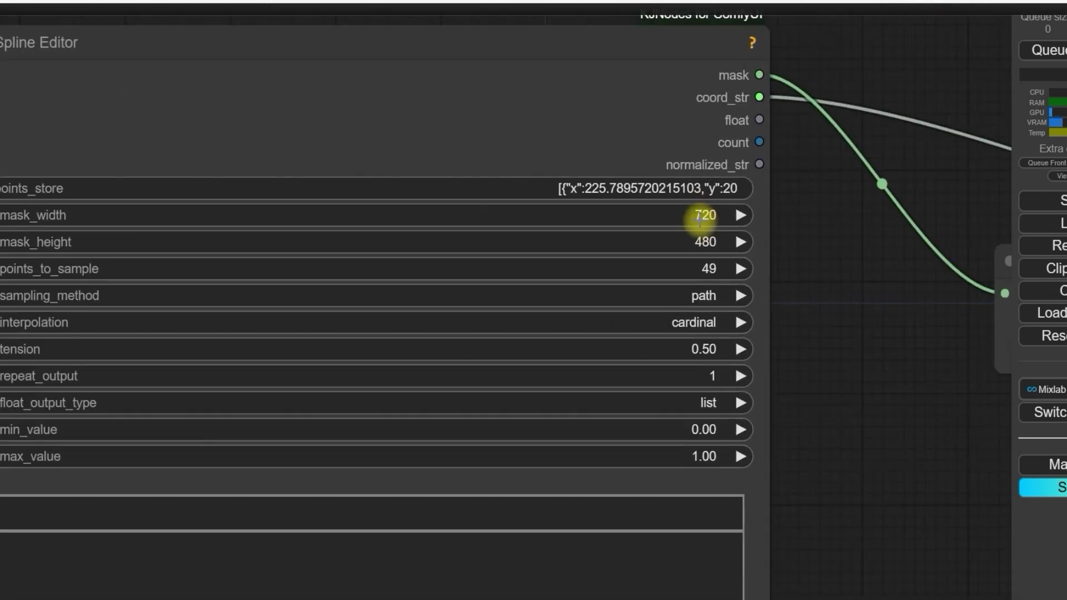
{"action": "left_click_drag", "start_coordinate": [800, 265], "coordinate": [965, 262]}
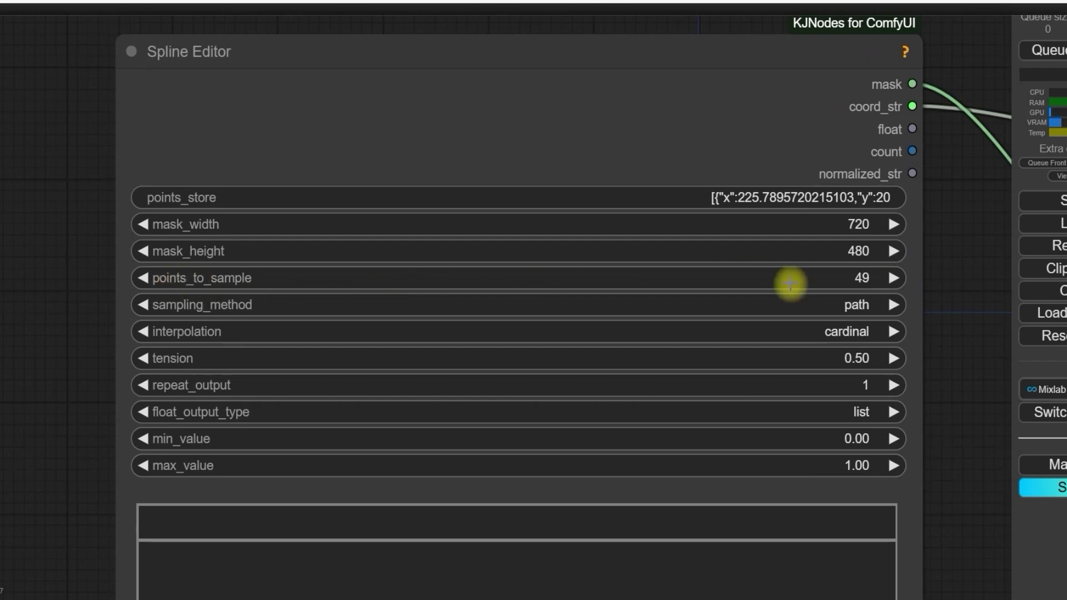
{"action": "left_click", "coordinate": [859, 278]}
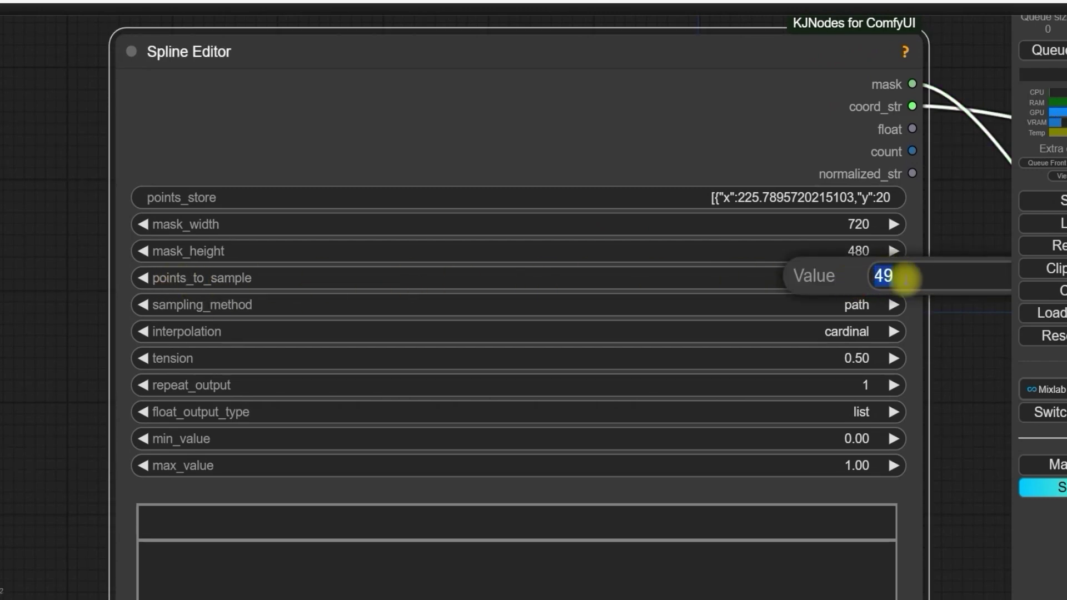
{"action": "key", "text": "Return"}
{"action": "scroll", "coordinate": [945, 314], "scroll_direction": "down", "scroll_amount": 1}
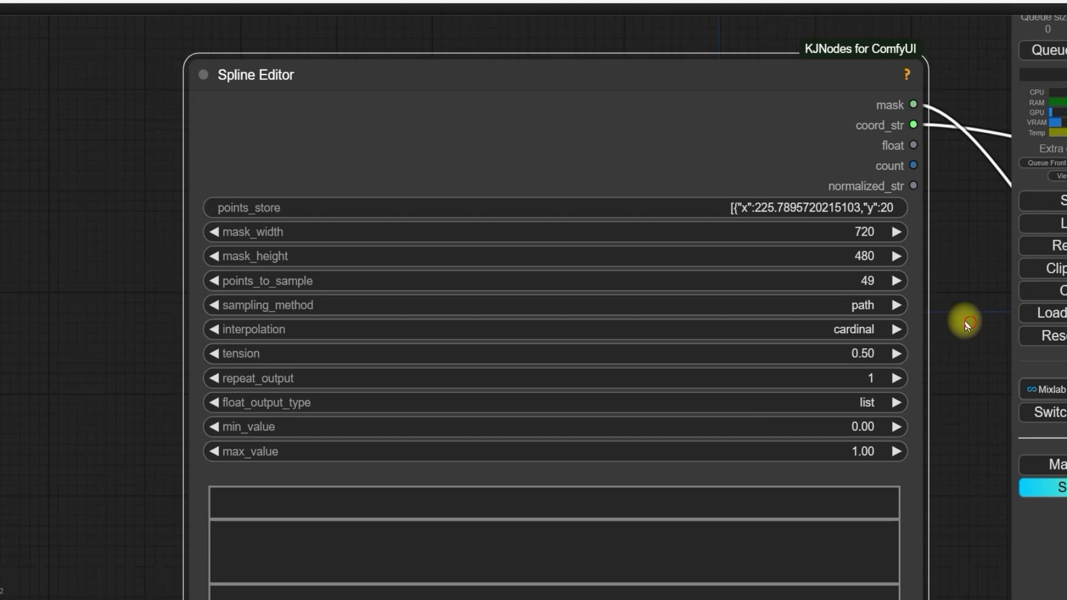
{"action": "left_click_drag", "start_coordinate": [965, 322], "coordinate": [834, 302]}
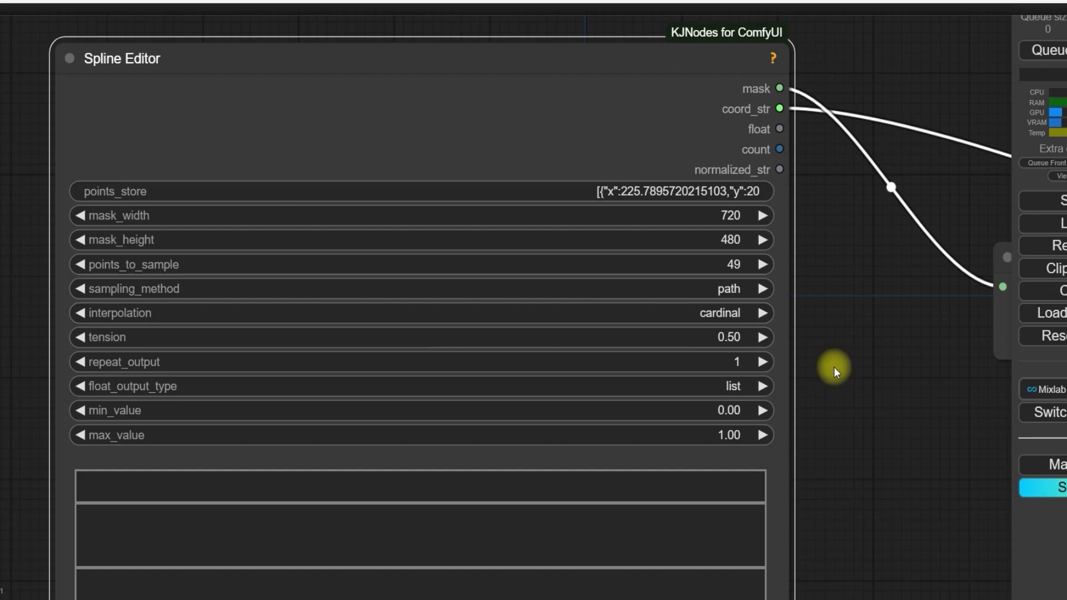
{"action": "scroll", "coordinate": [834, 367], "scroll_direction": "down", "scroll_amount": 5}
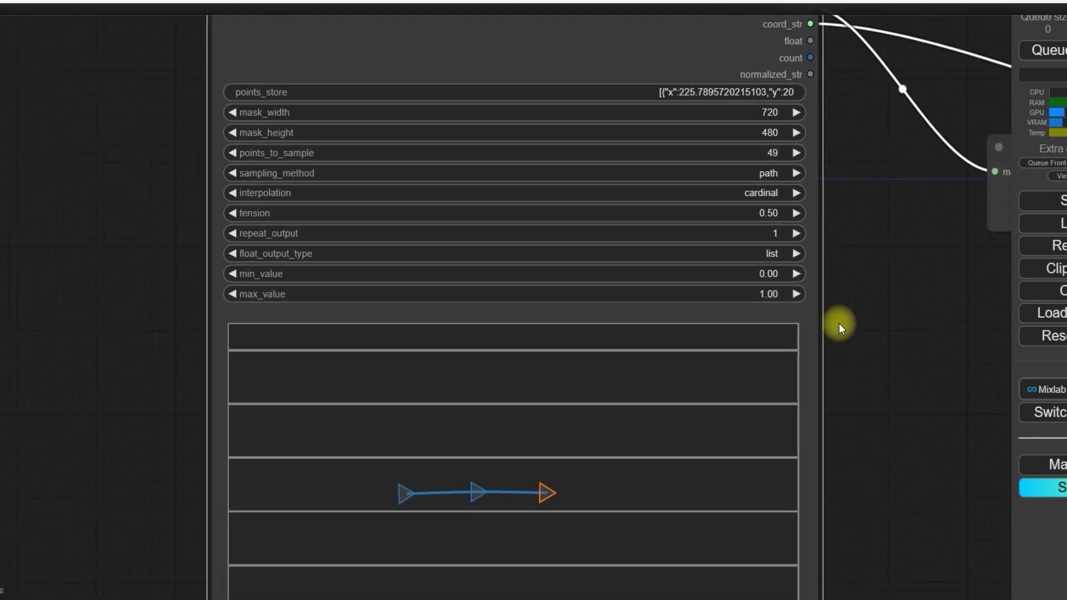
{"action": "left_click_drag", "start_coordinate": [856, 353], "coordinate": [921, 305]}
{"action": "scroll", "coordinate": [862, 346], "scroll_direction": "down", "scroll_amount": 1}
{"action": "scroll", "coordinate": [863, 346], "scroll_direction": "down", "scroll_amount": 1}
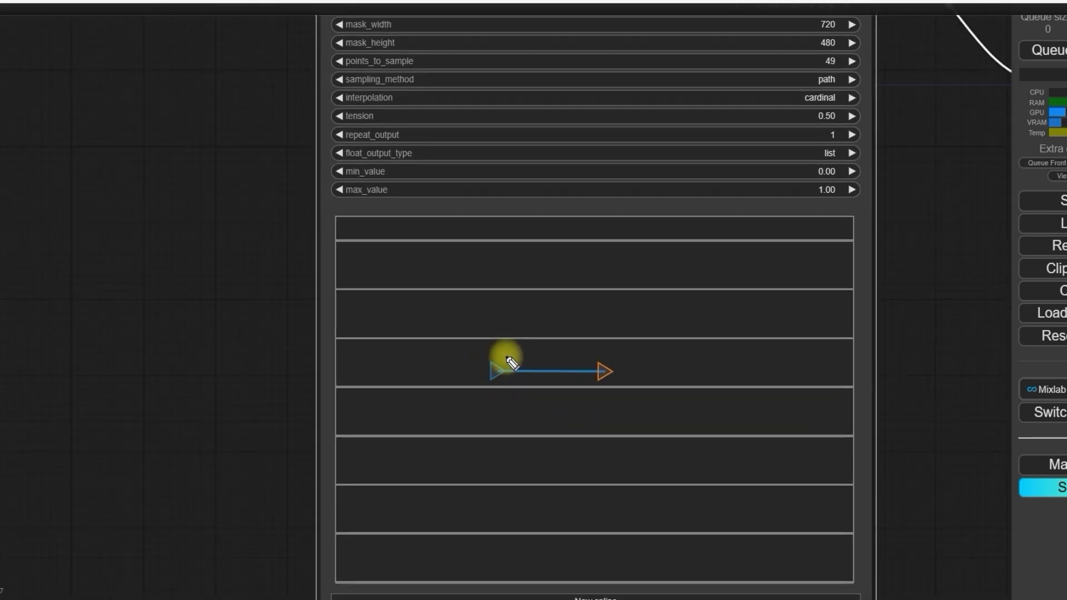
{"action": "left_click_drag", "start_coordinate": [519, 362], "coordinate": [616, 363]}
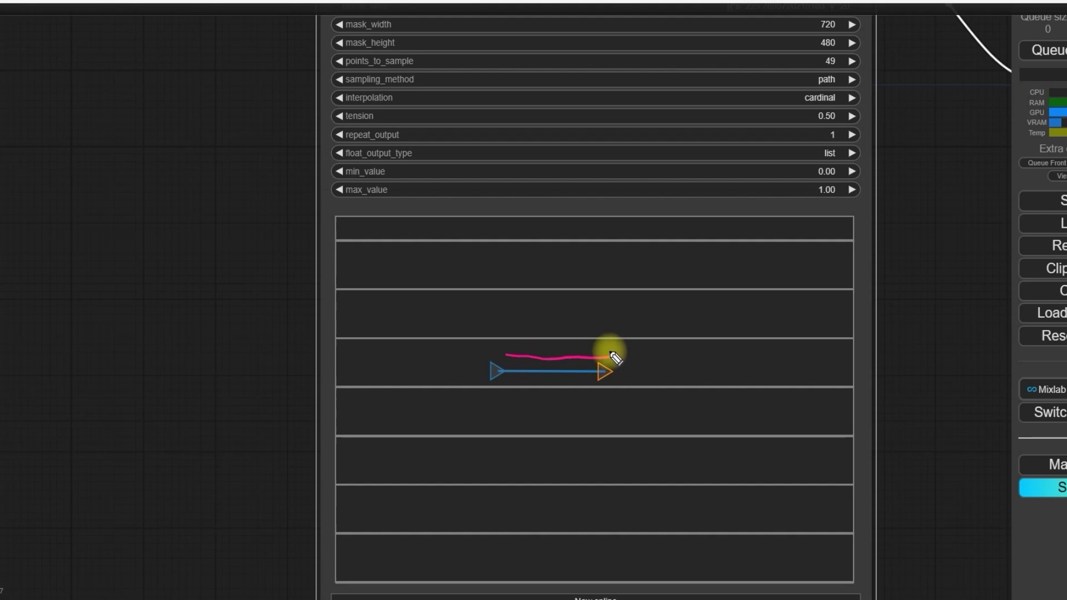
{"action": "mouse_move", "coordinate": [608, 416]}
{"action": "left_mouse_down"}
{"action": "mouse_move", "coordinate": [497, 415]}
{"action": "mouse_move", "coordinate": [556, 438]}
{"action": "left_mouse_up"}
{"action": "mouse_move", "coordinate": [507, 487]}
{"action": "left_mouse_down"}
{"action": "mouse_move", "coordinate": [526, 470]}
{"action": "mouse_move", "coordinate": [517, 473]}
{"action": "mouse_move", "coordinate": [544, 496]}
{"action": "mouse_move", "coordinate": [588, 484]}
{"action": "left_mouse_up"}
{"action": "left_click", "coordinate": [556, 471]}
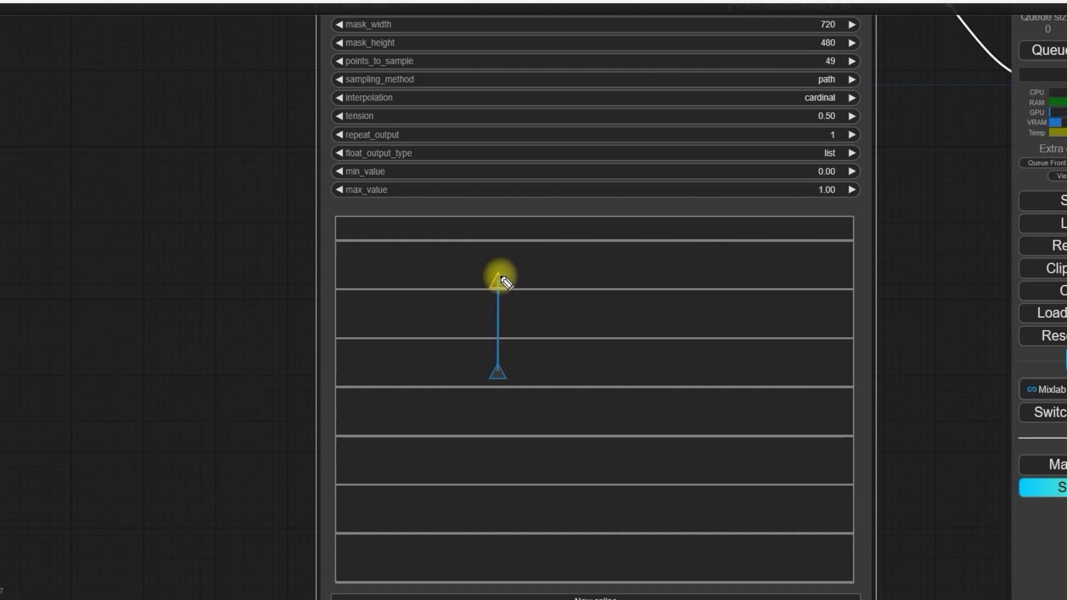
{"action": "mouse_move", "coordinate": [555, 280]}
{"action": "left_mouse_down"}
{"action": "mouse_move", "coordinate": [543, 374]}
{"action": "mouse_move", "coordinate": [536, 362]}
{"action": "mouse_move", "coordinate": [546, 384]}
{"action": "mouse_move", "coordinate": [570, 368]}
{"action": "left_mouse_up"}
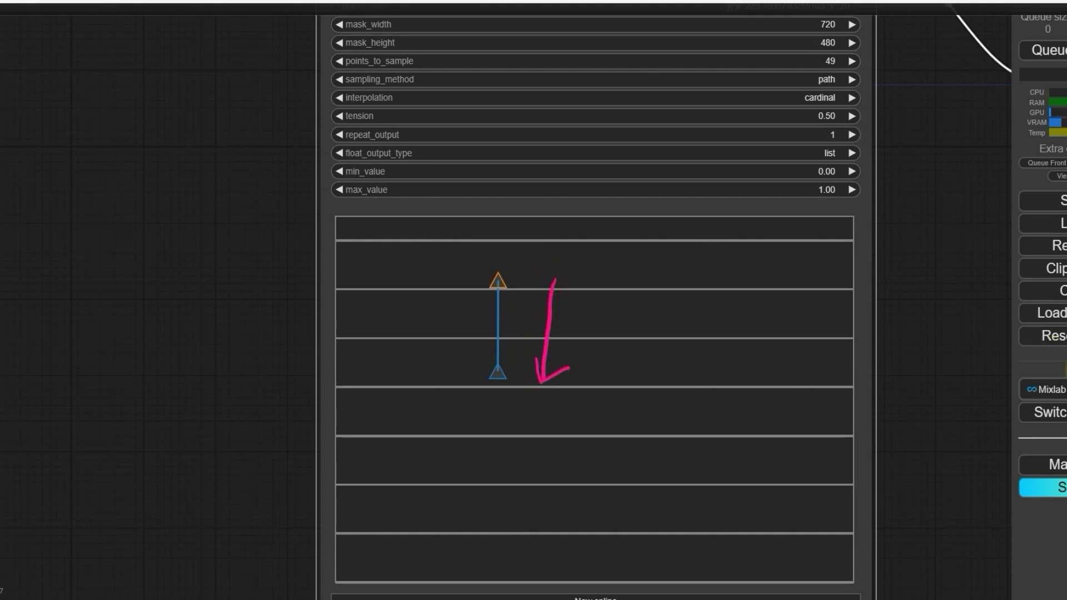
Step: Invert the point order of the vertical spline and add a control point midway along it
{"action": "right_click", "coordinate": [499, 314]}
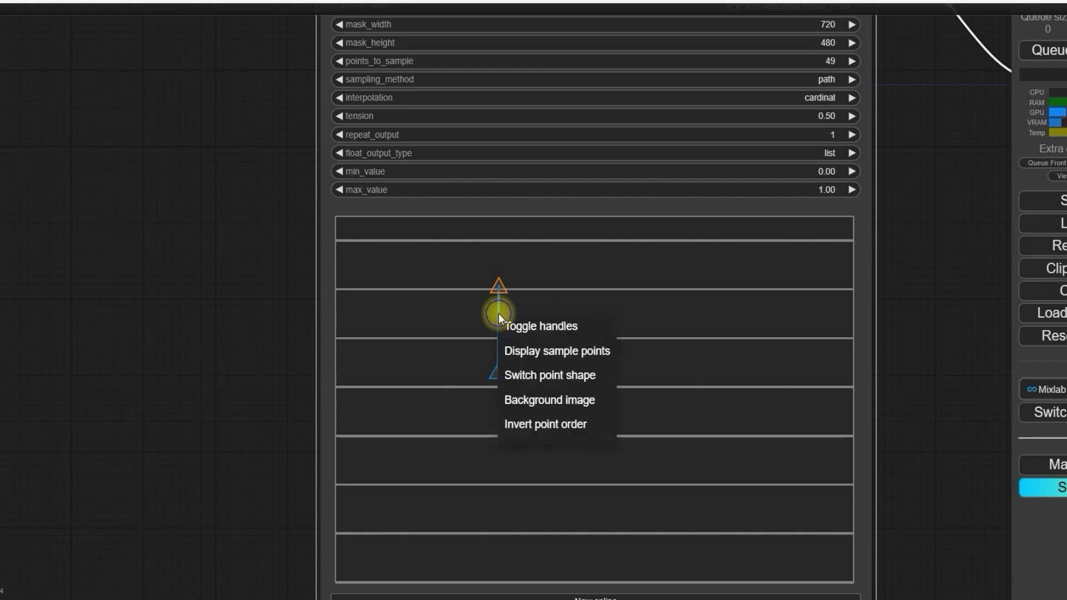
{"action": "left_click", "coordinate": [544, 426]}
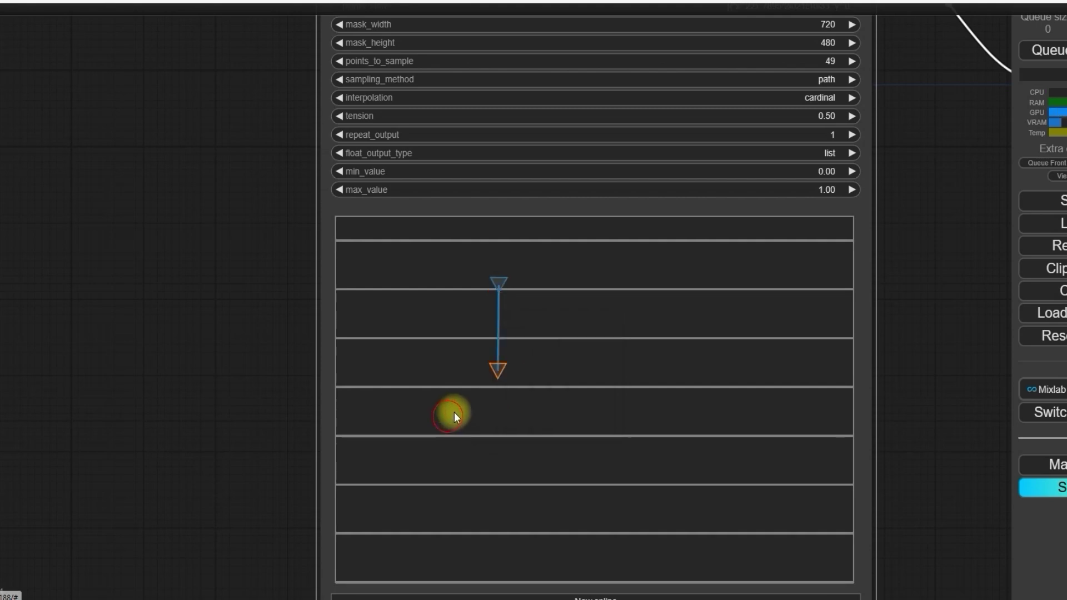
{"action": "left_click", "coordinate": [500, 325], "text": "ctrl"}
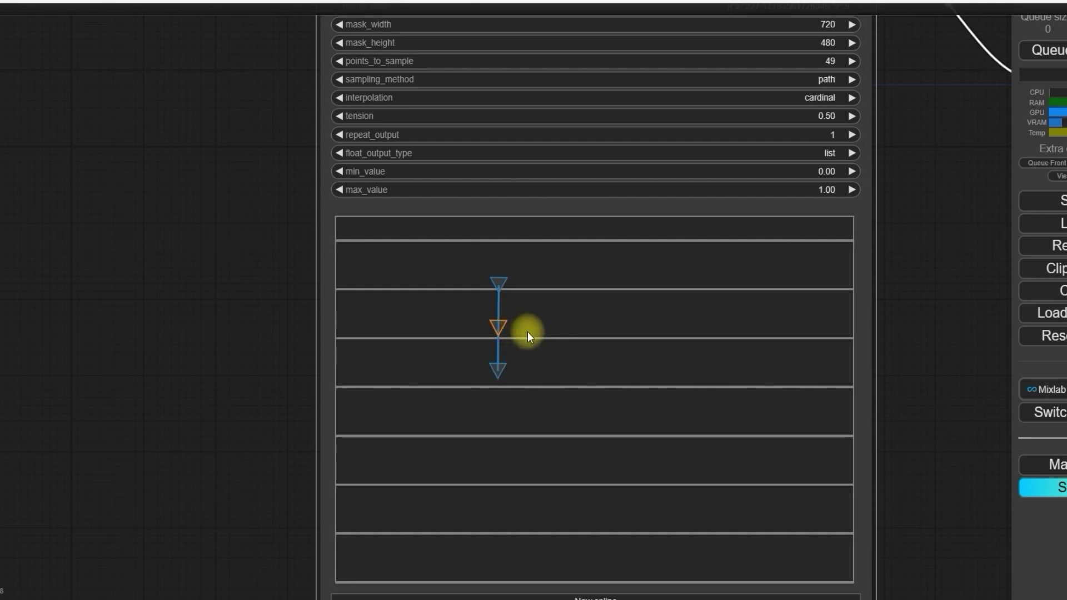
{"action": "left_click", "coordinate": [498, 328]}
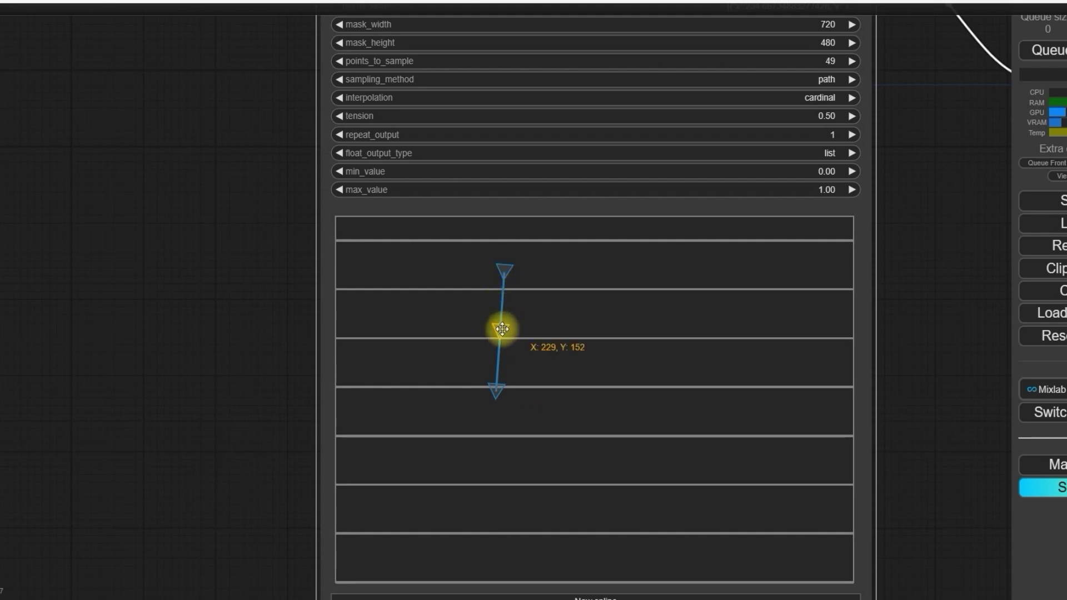
Step: Move the start and end points of the three-point spline to bend the path around its middle point
{"action": "mouse_move", "coordinate": [500, 328]}
{"action": "left_mouse_down"}
{"action": "mouse_move", "coordinate": [485, 326]}
{"action": "mouse_move", "coordinate": [497, 331]}
{"action": "left_mouse_up"}
{"action": "left_click_drag", "start_coordinate": [506, 268], "coordinate": [554, 320]}
{"action": "left_click_drag", "start_coordinate": [495, 389], "coordinate": [532, 390]}
{"action": "left_click_drag", "start_coordinate": [555, 317], "coordinate": [583, 345]}
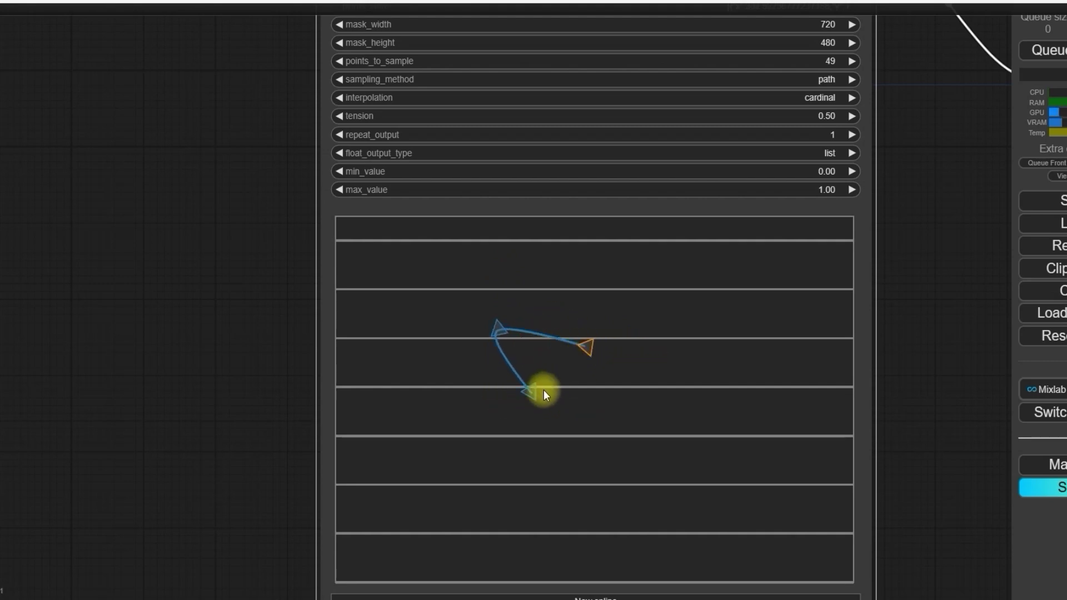
{"action": "left_click_drag", "start_coordinate": [543, 388], "coordinate": [530, 293]}
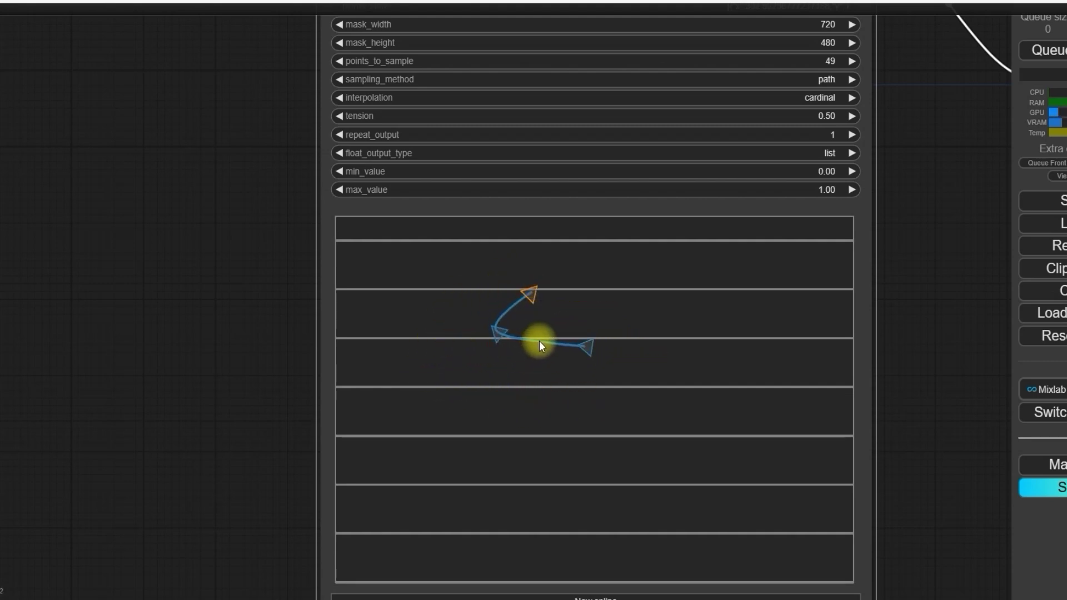
Step: Add a fourth point between the spline's start and middle points, and rearrange the lower points into an S-shaped curve
{"action": "left_click", "coordinate": [539, 342], "text": "ctrl"}
{"action": "left_click_drag", "start_coordinate": [539, 341], "coordinate": [474, 419]}
{"action": "left_click_drag", "start_coordinate": [584, 345], "coordinate": [584, 414]}
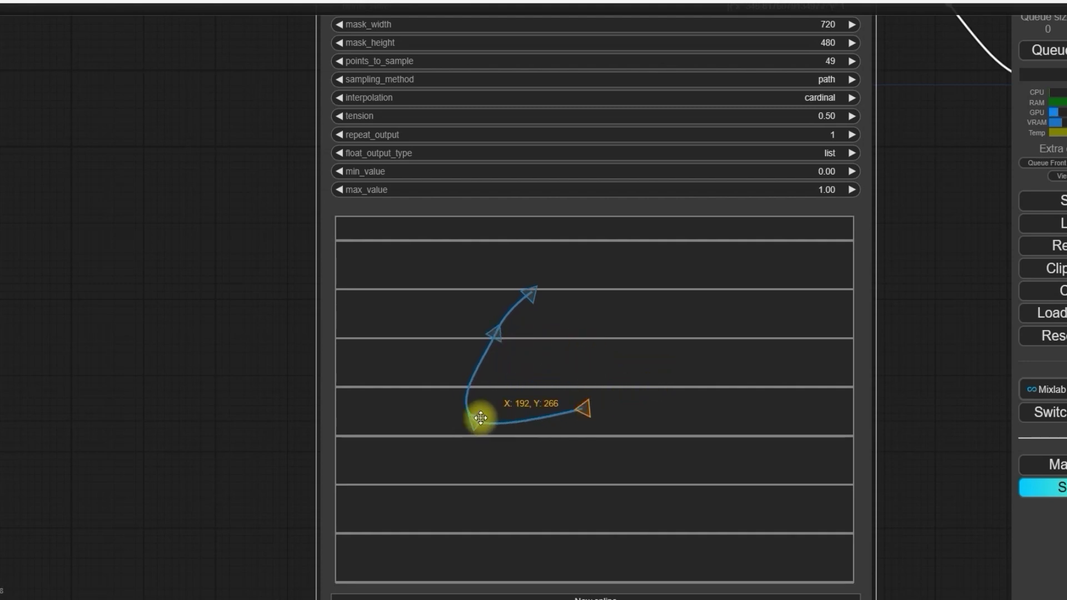
{"action": "left_click_drag", "start_coordinate": [481, 418], "coordinate": [576, 352]}
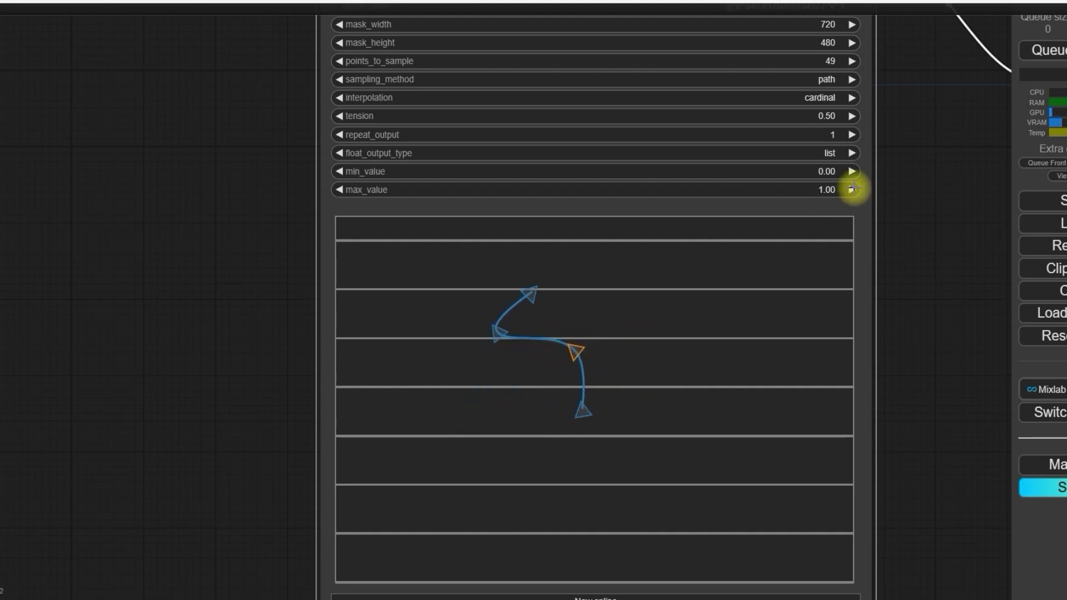
Step: Try the monotone, basis and linear interpolation options on the four-point spline
{"action": "left_click", "coordinate": [815, 97]}
{"action": "left_click", "coordinate": [839, 135]}
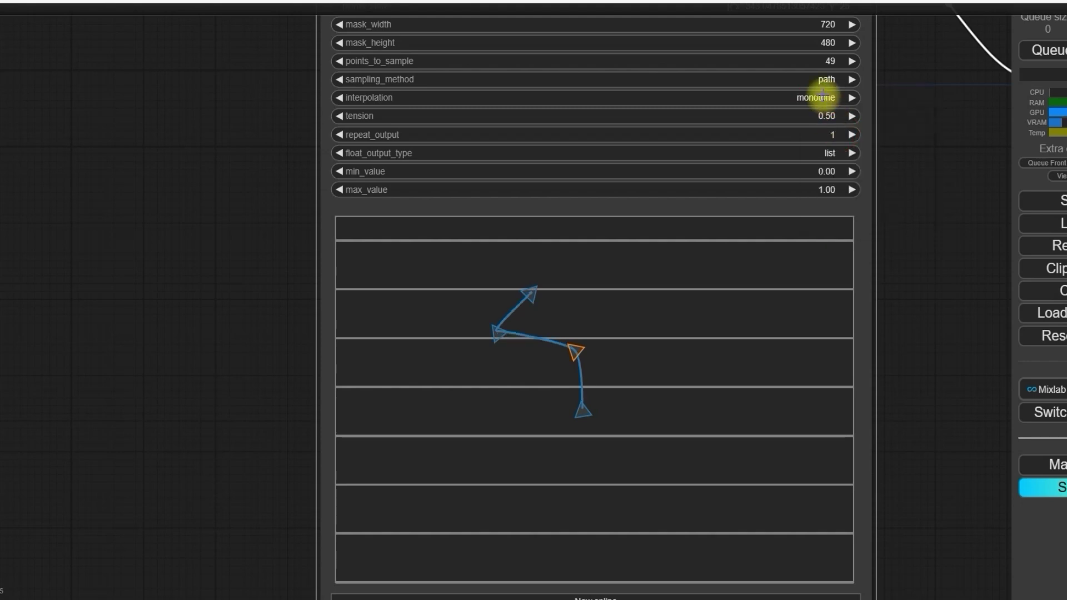
{"action": "left_click", "coordinate": [822, 96]}
{"action": "left_click", "coordinate": [833, 148]}
{"action": "left_click", "coordinate": [817, 97]}
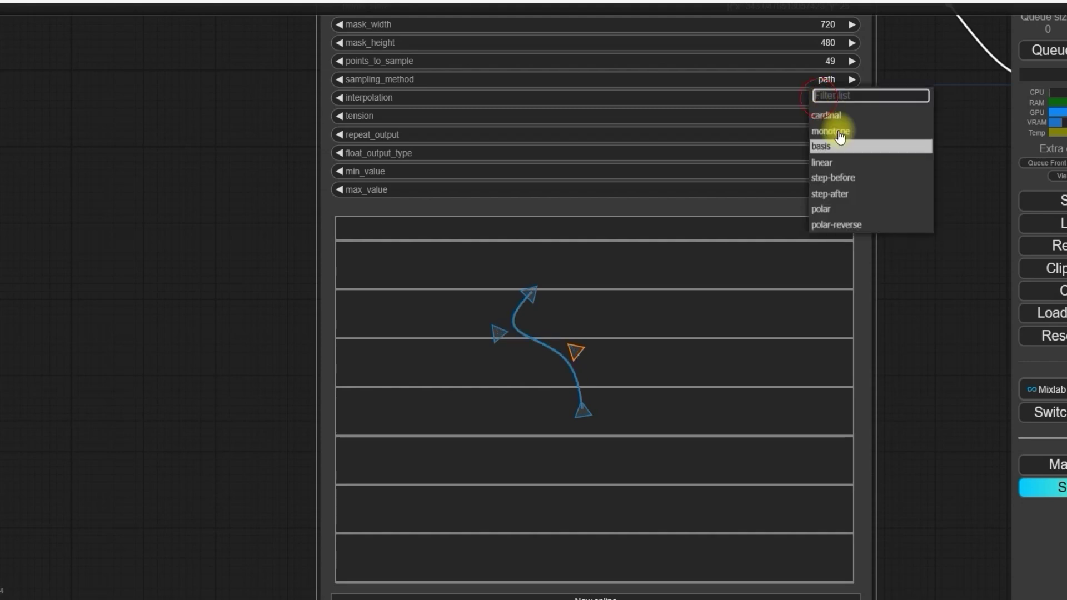
{"action": "left_click", "coordinate": [830, 161]}
Step: Try the step-before, step-after and polar interpolation options, and set the interpolation back to cardinal
{"action": "left_click", "coordinate": [821, 98]}
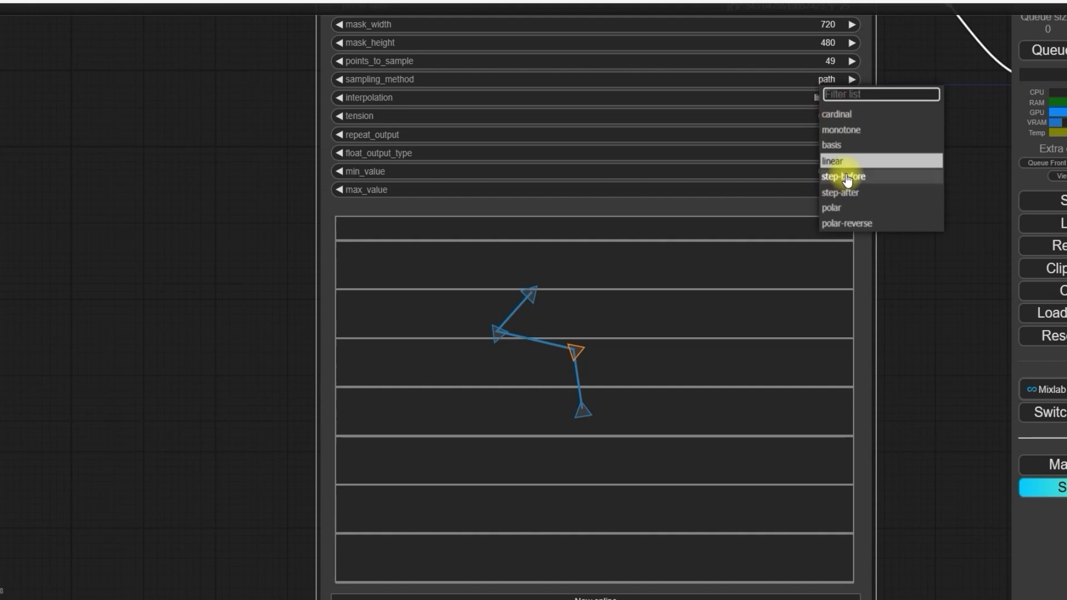
{"action": "left_click", "coordinate": [845, 177]}
{"action": "left_click", "coordinate": [847, 96]}
{"action": "left_click", "coordinate": [837, 192]}
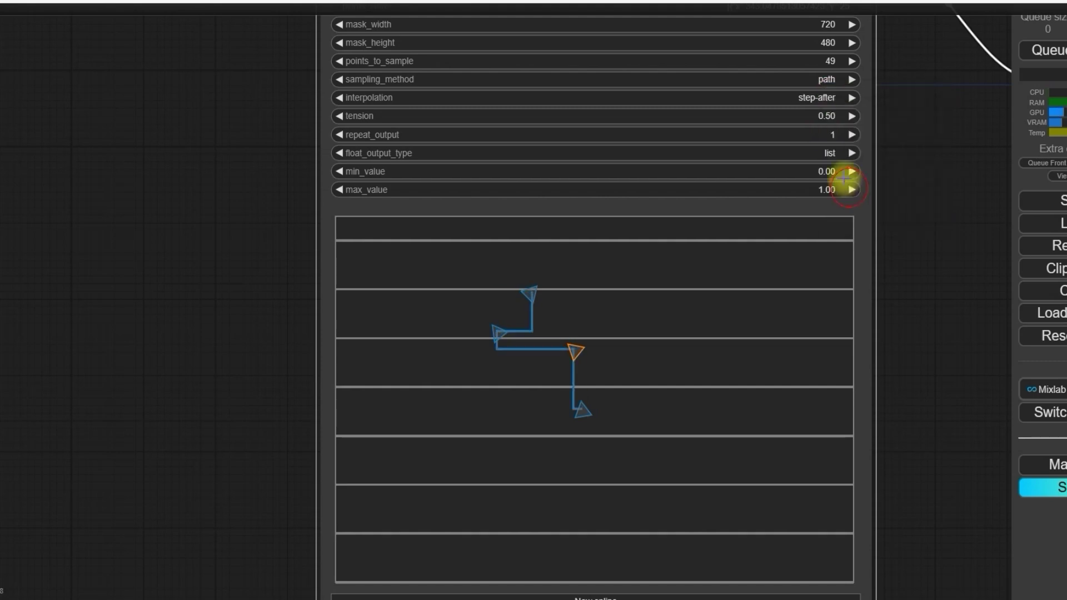
{"action": "left_click", "coordinate": [821, 98]}
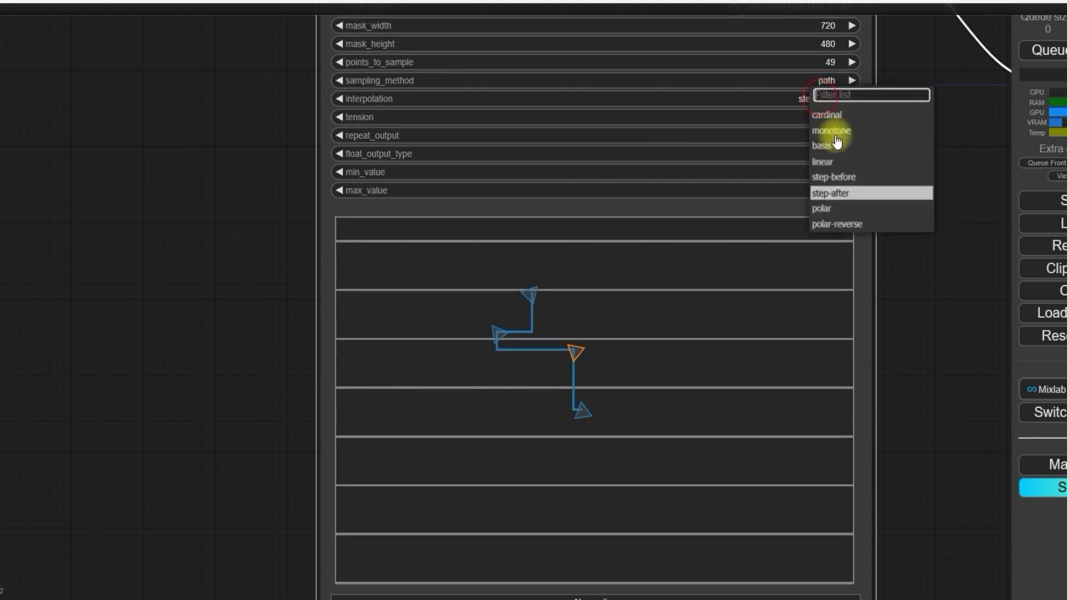
{"action": "left_click", "coordinate": [842, 209]}
{"action": "left_click", "coordinate": [834, 101]}
{"action": "left_click", "coordinate": [836, 114]}
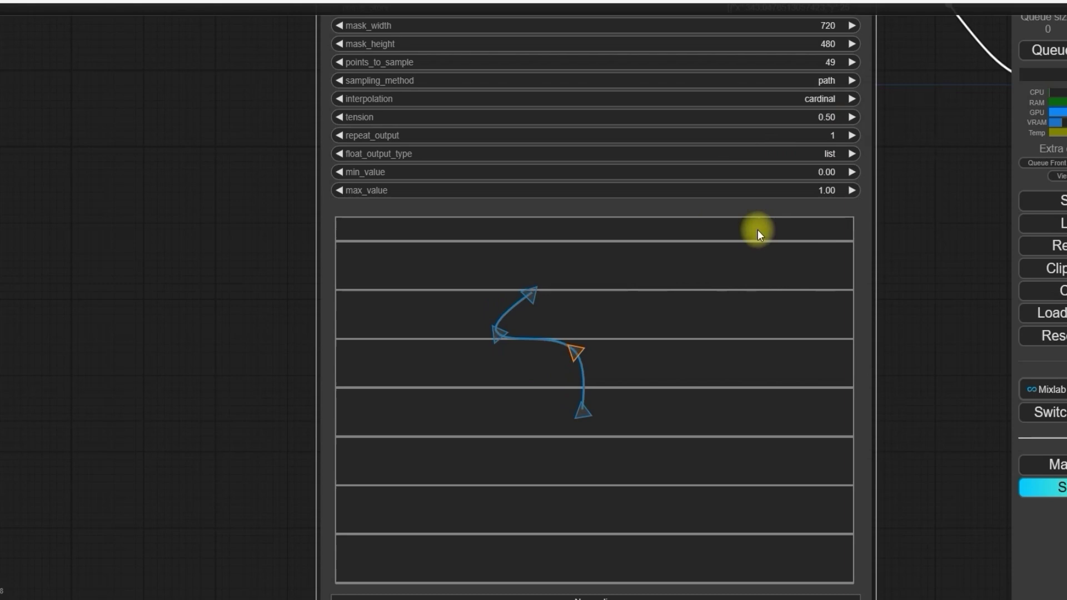
Step: Delete the spline's two intermediate points and move the end point level with the start for a short horizontal rightward path
{"action": "right_click", "coordinate": [576, 350]}
{"action": "right_click", "coordinate": [500, 335]}
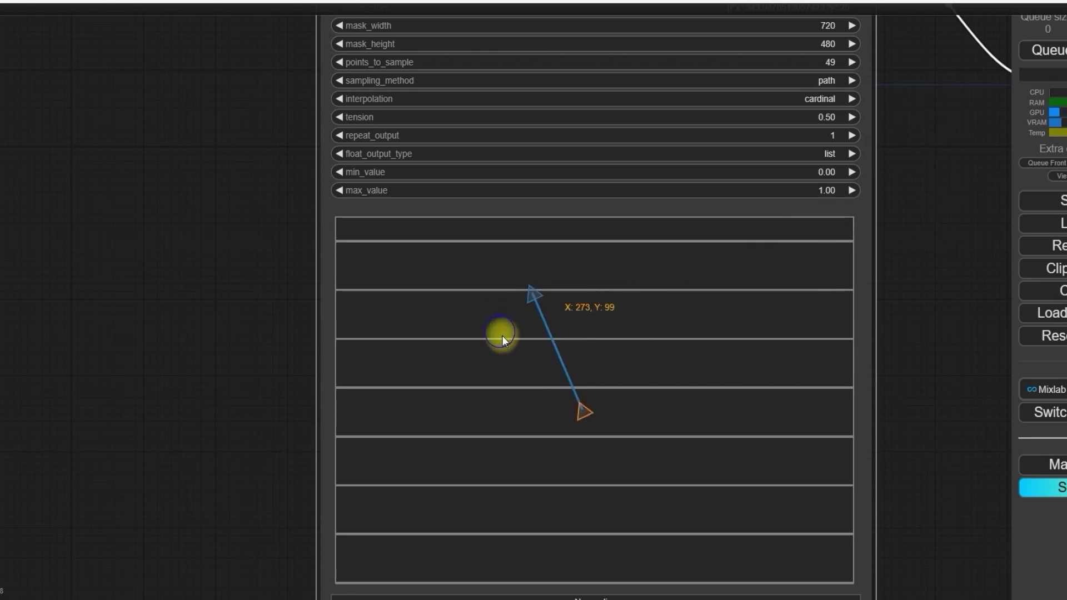
{"action": "left_click_drag", "start_coordinate": [539, 305], "coordinate": [656, 410]}
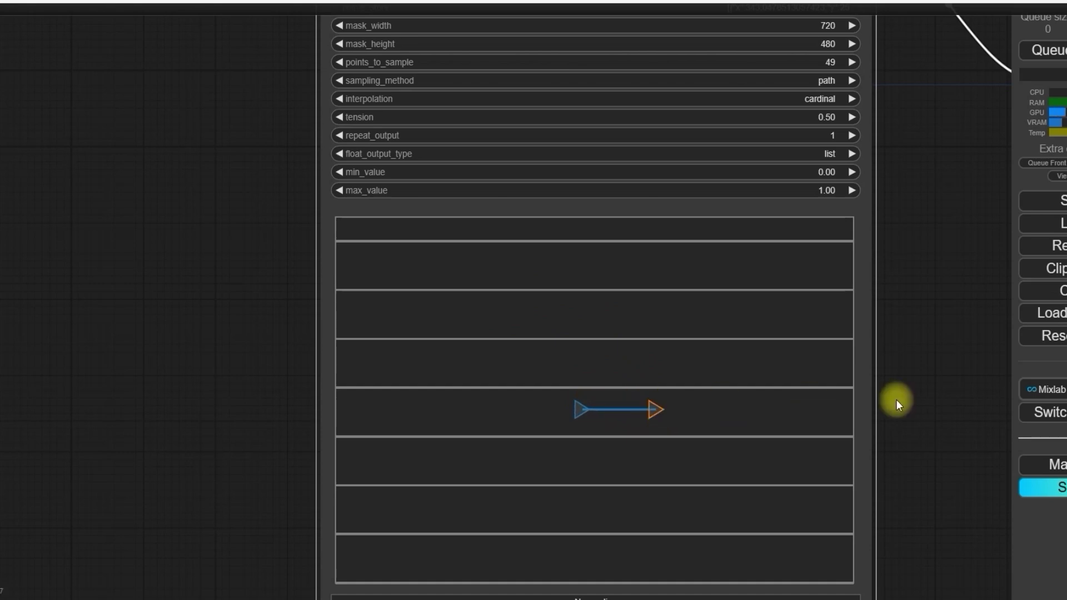
Step: Examine the sailboat prompt in the positive CogVideo TextEncode node, followed by the negative prompt below it
{"action": "scroll", "coordinate": [896, 399], "scroll_direction": "down", "scroll_amount": 2}
{"action": "left_click_drag", "start_coordinate": [909, 351], "coordinate": [413, 137]}
{"action": "scroll", "coordinate": [777, 369], "scroll_direction": "down", "scroll_amount": 1}
{"action": "scroll", "coordinate": [710, 368], "scroll_direction": "down", "scroll_amount": 1}
{"action": "scroll", "coordinate": [668, 372], "scroll_direction": "down", "scroll_amount": 1}
{"action": "scroll", "coordinate": [408, 153], "scroll_direction": "down", "scroll_amount": 1}
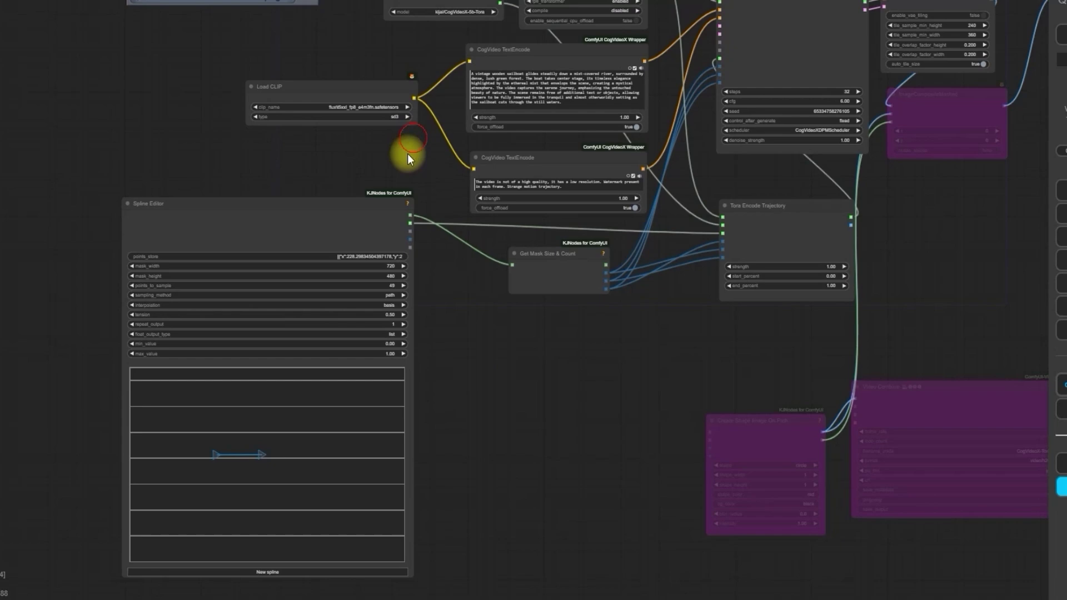
{"action": "left_click_drag", "start_coordinate": [413, 138], "coordinate": [357, 222]}
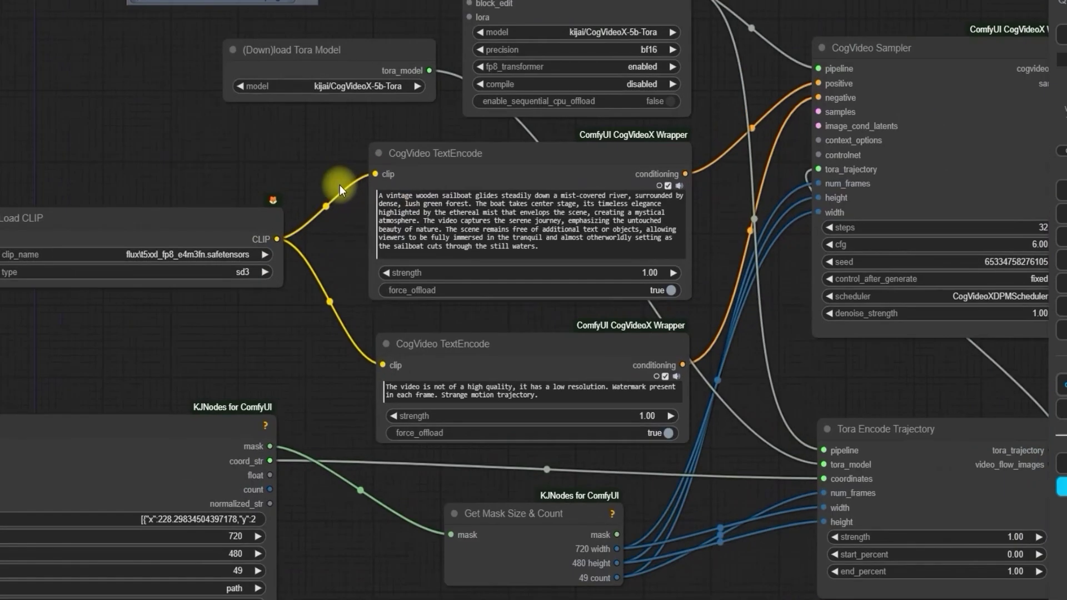
{"action": "scroll", "coordinate": [341, 186], "scroll_direction": "up", "scroll_amount": 7}
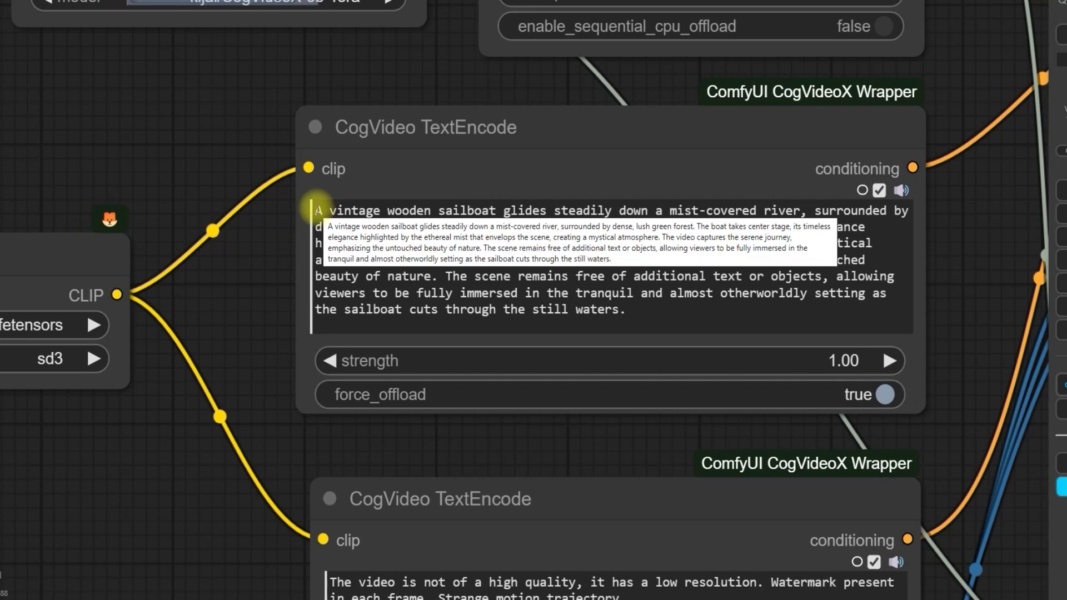
{"action": "left_click_drag", "start_coordinate": [318, 210], "coordinate": [388, 210]}
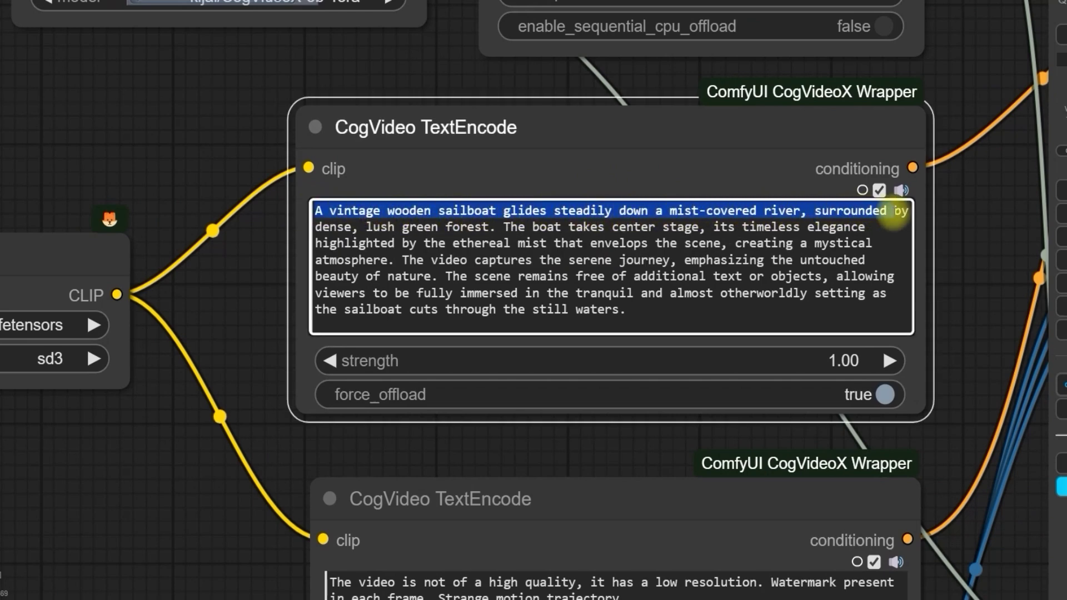
{"action": "left_click_drag", "start_coordinate": [903, 221], "coordinate": [633, 309]}
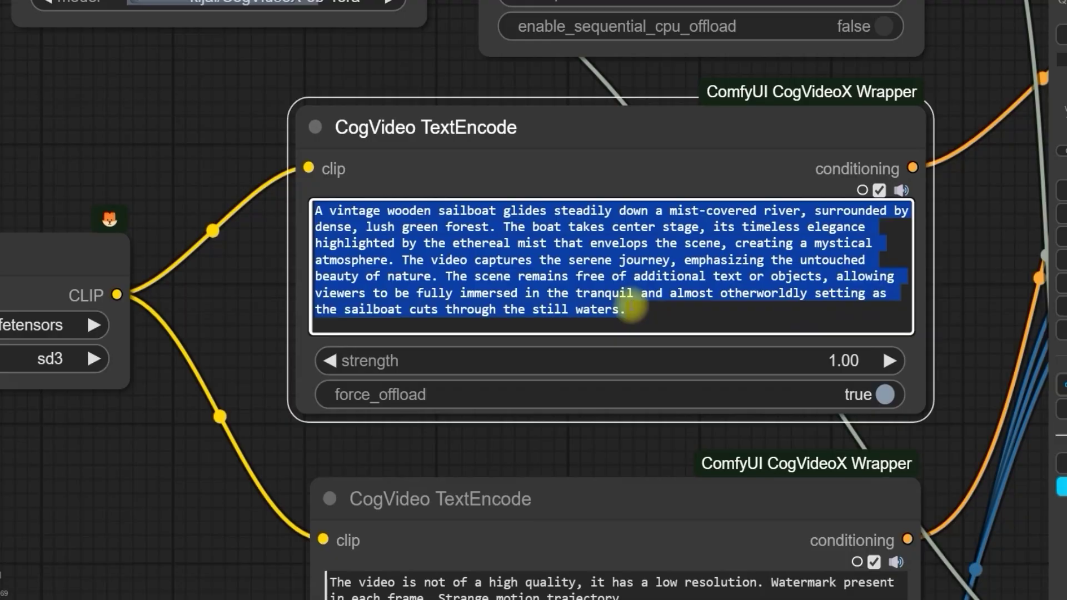
{"action": "scroll", "coordinate": [236, 345], "scroll_direction": "down", "scroll_amount": 4}
{"action": "left_click_drag", "start_coordinate": [285, 353], "coordinate": [489, 76]}
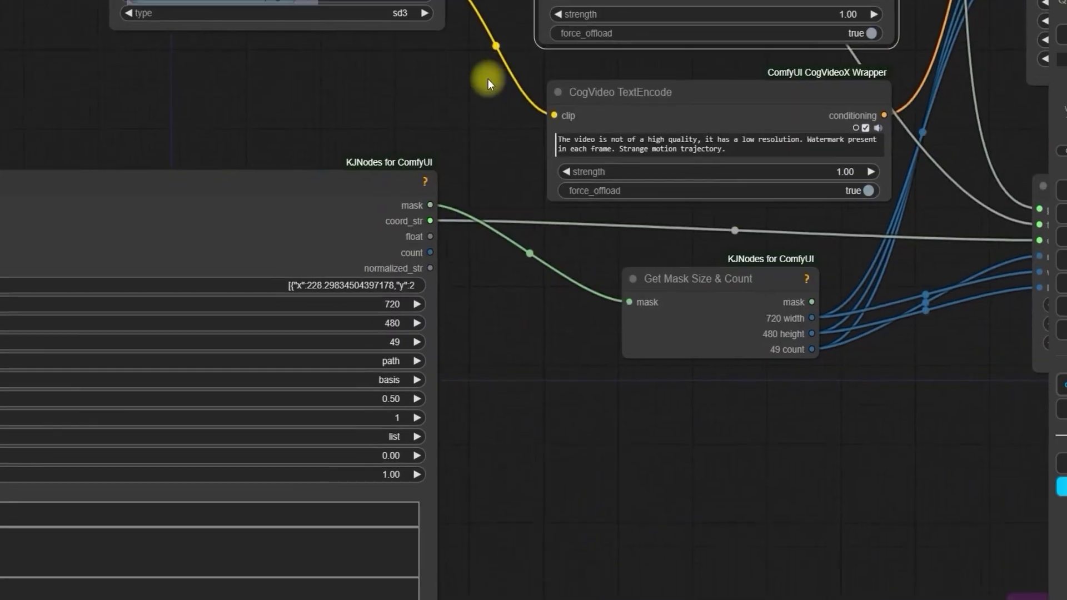
Step: Move the Spline Editor node beside the Video Combine preview to compare its path with the generated sailboat video
{"action": "left_click_drag", "start_coordinate": [445, 411], "coordinate": [774, 205]}
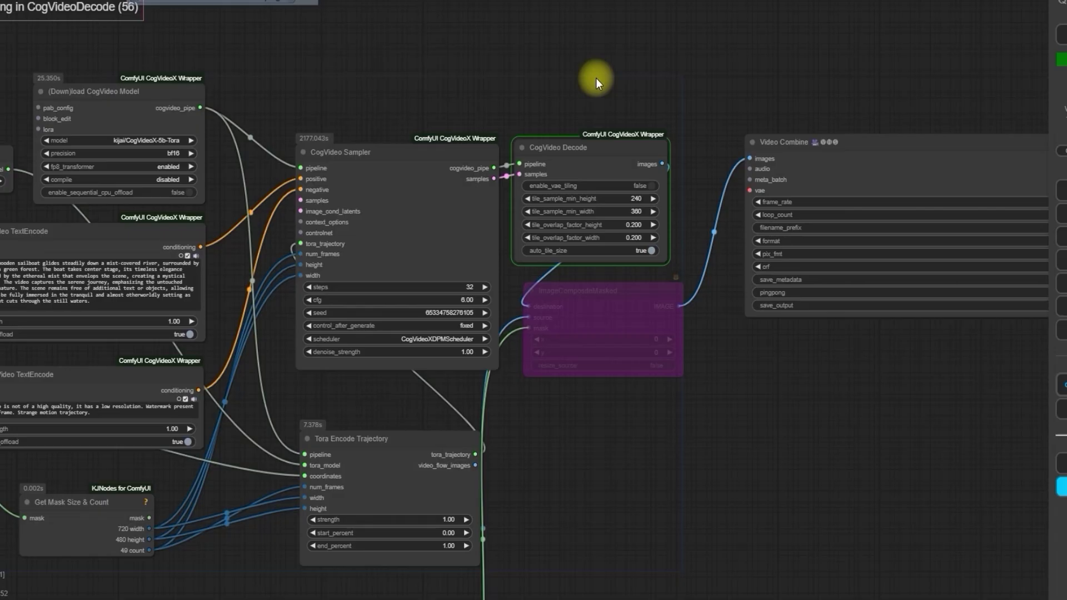
{"action": "scroll", "coordinate": [596, 78], "scroll_direction": "right", "scroll_amount": 10}
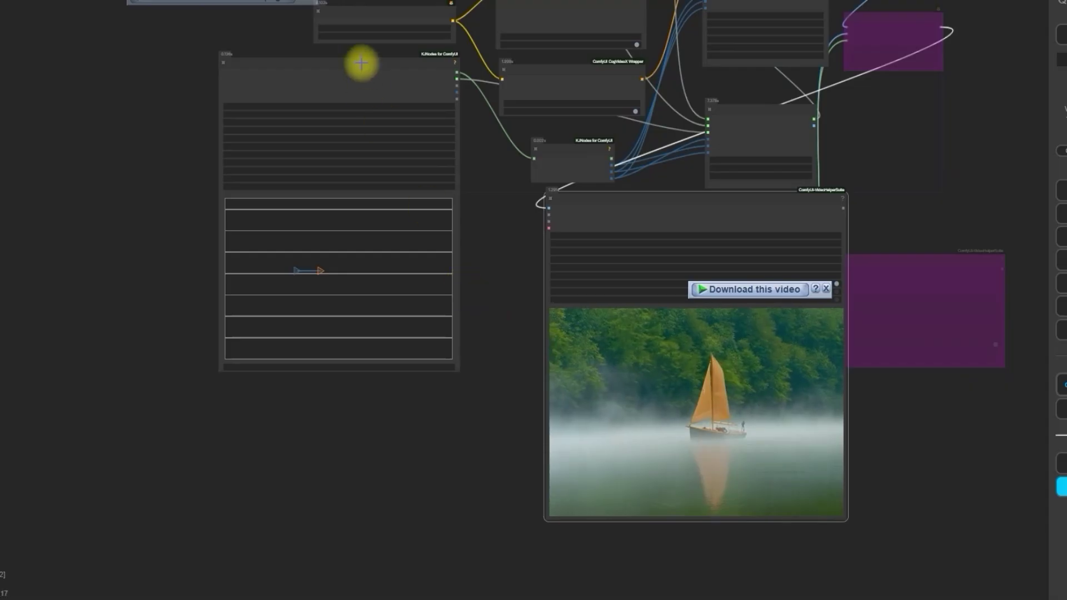
{"action": "left_click_drag", "start_coordinate": [361, 63], "coordinate": [312, 203]}
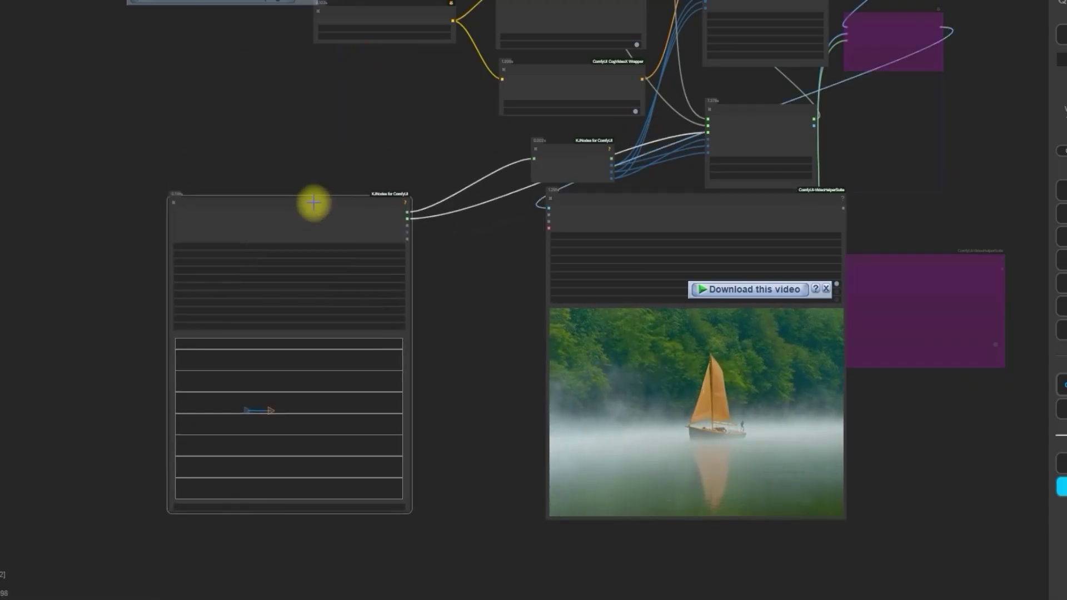
Step: Move the Video Combine node beside the Spline Editor, shift the two purple nodes away from it, and dismiss the video download prompt
{"action": "left_click_drag", "start_coordinate": [629, 205], "coordinate": [508, 219]}
{"action": "left_click_drag", "start_coordinate": [865, 260], "coordinate": [954, 252]}
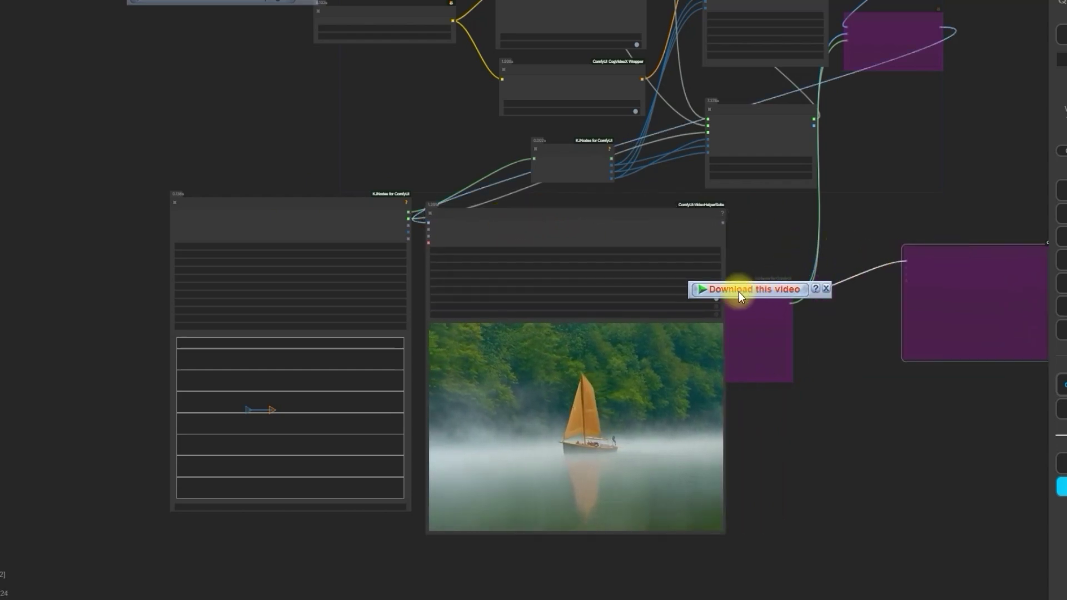
{"action": "left_click", "coordinate": [826, 289]}
{"action": "left_click_drag", "start_coordinate": [750, 307], "coordinate": [827, 291]}
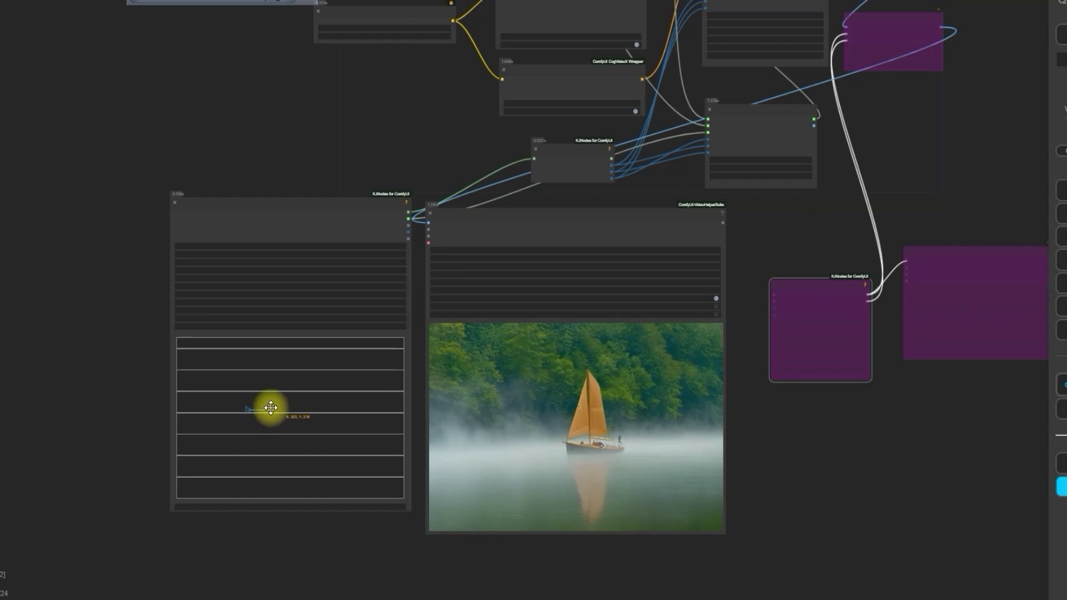
Step: Reverse the Spline Editor's short horizontal path so it runs leftward, keeping the Video Combine node beside it
{"action": "left_click_drag", "start_coordinate": [271, 408], "coordinate": [248, 410]}
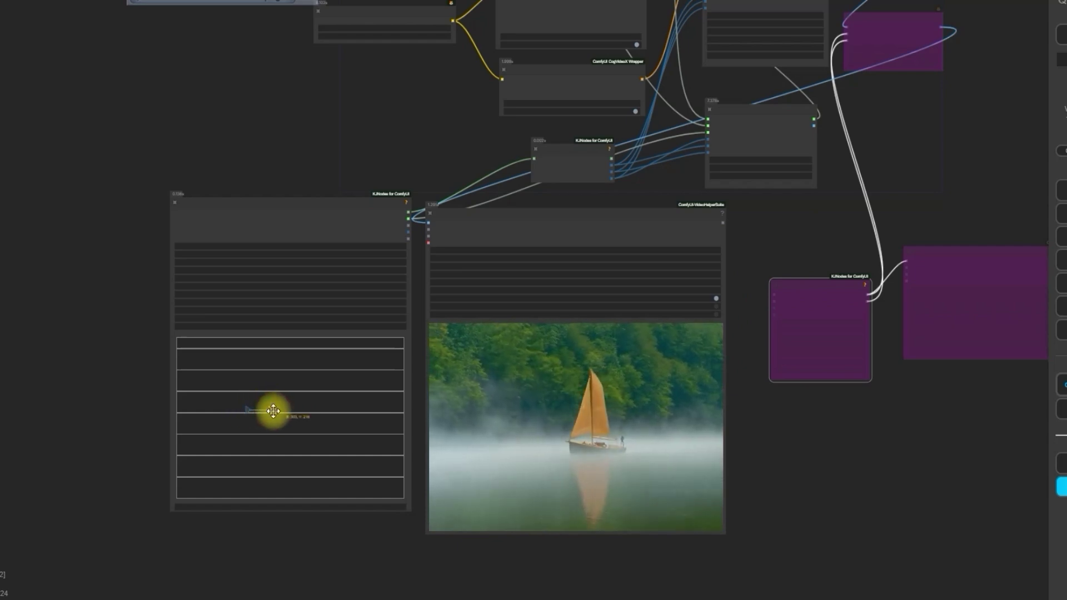
{"action": "left_click", "coordinate": [271, 409]}
{"action": "left_click_drag", "start_coordinate": [272, 407], "coordinate": [278, 414]}
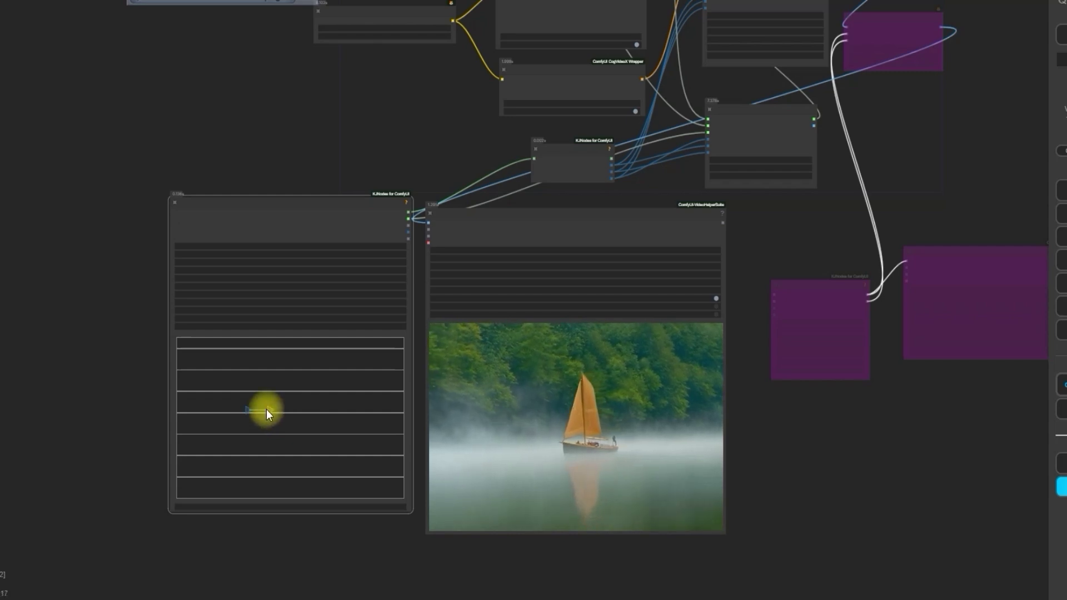
{"action": "right_click", "coordinate": [266, 409]}
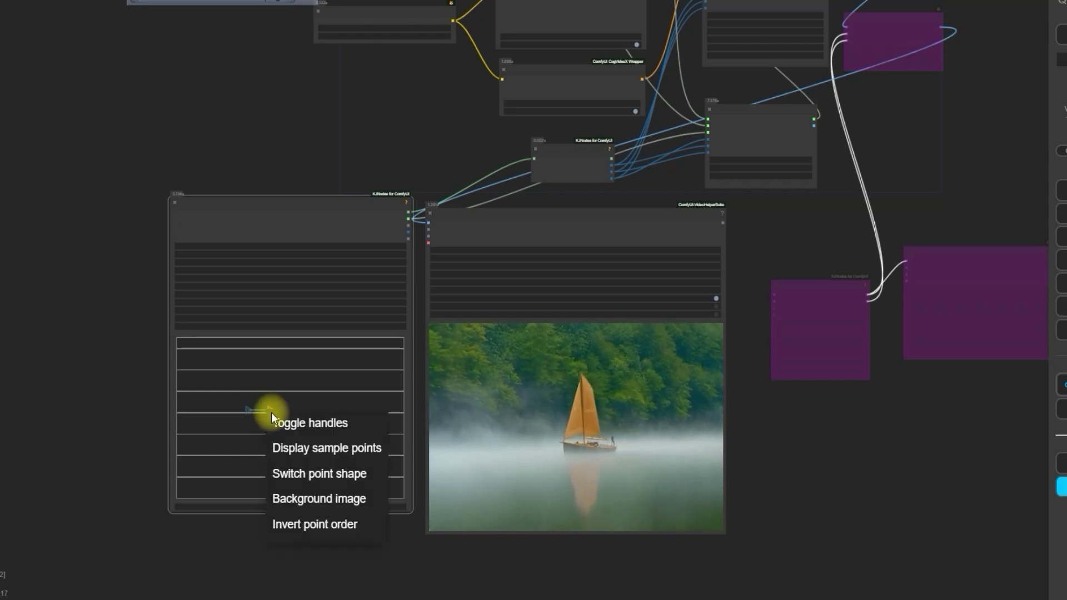
{"action": "left_click", "coordinate": [122, 451]}
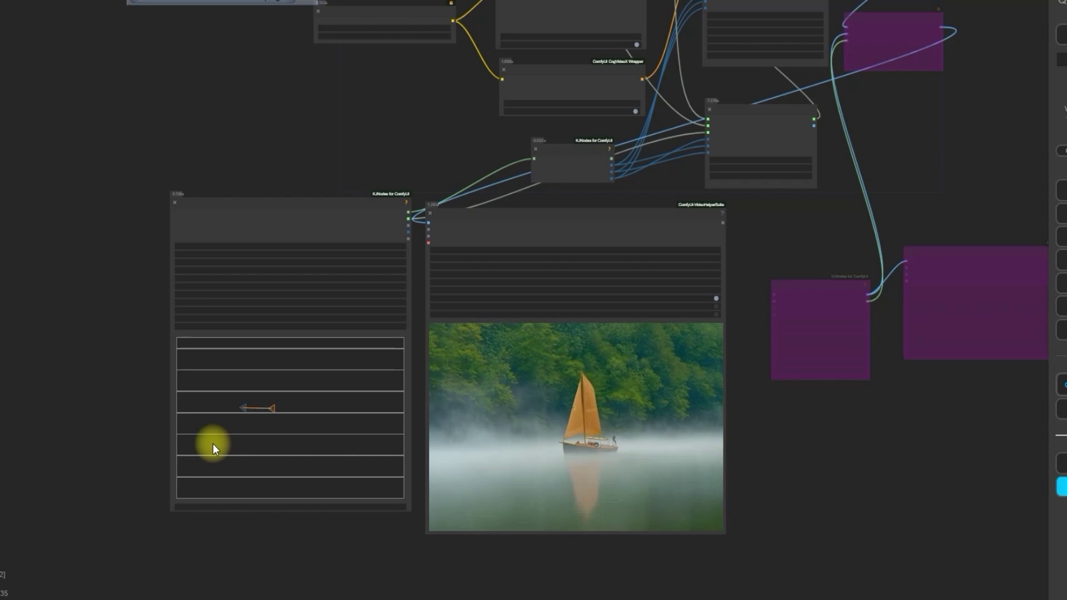
{"action": "left_click_drag", "start_coordinate": [574, 216], "coordinate": [579, 210]}
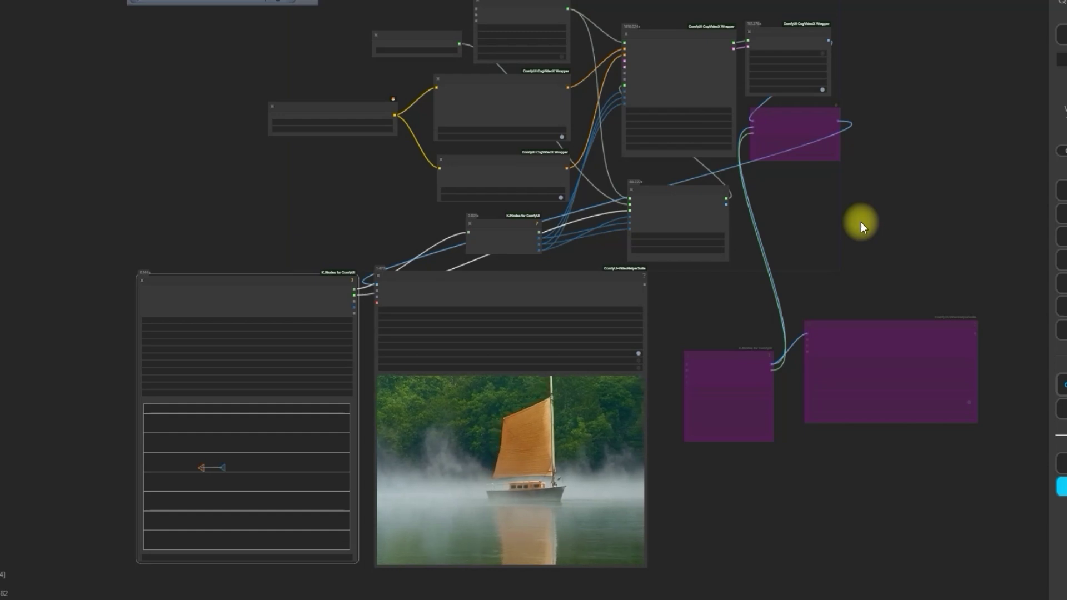
Step: Reshape the spline into a short three-point curve rising to the right, and compare it with the sailboat video in Video Combine
{"action": "right_click", "coordinate": [215, 460]}
{"action": "left_click", "coordinate": [210, 459]}
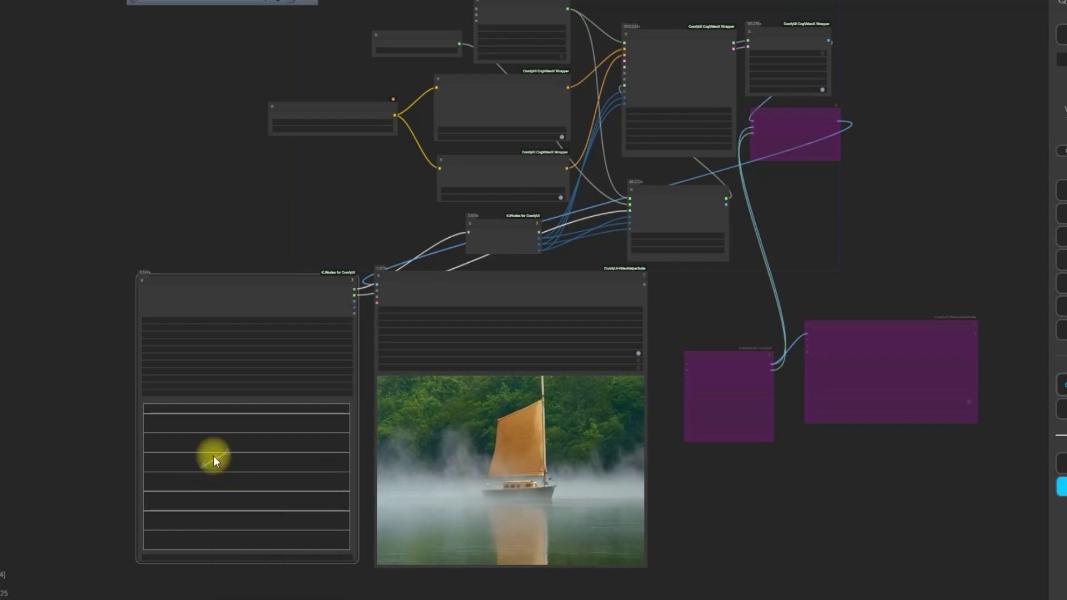
{"action": "scroll", "coordinate": [822, 11], "scroll_direction": "down", "scroll_amount": 1}
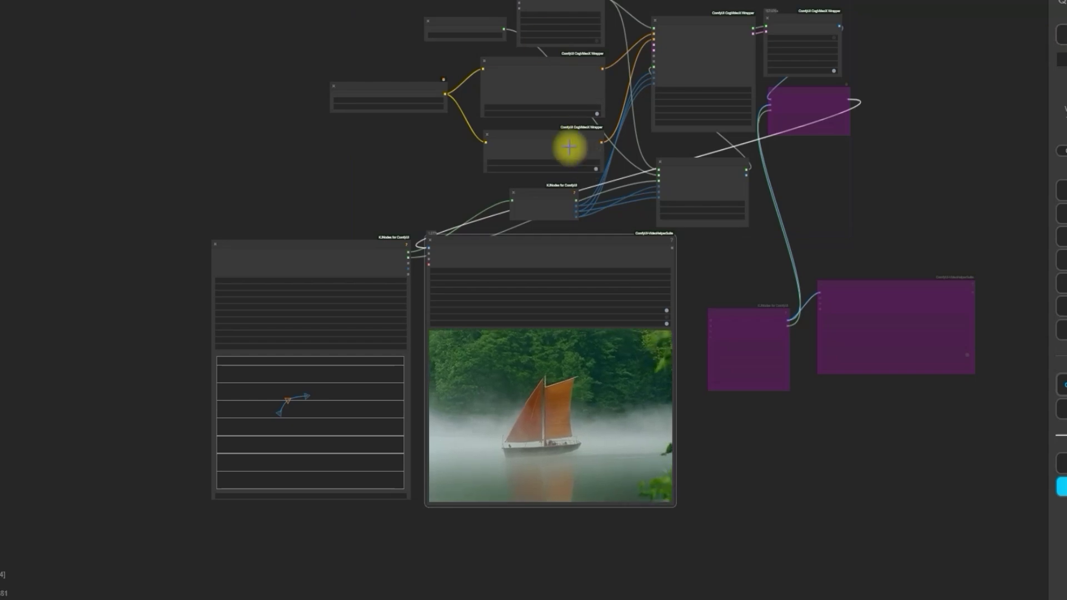
{"action": "scroll", "coordinate": [333, 269], "scroll_direction": "up", "scroll_amount": 8}
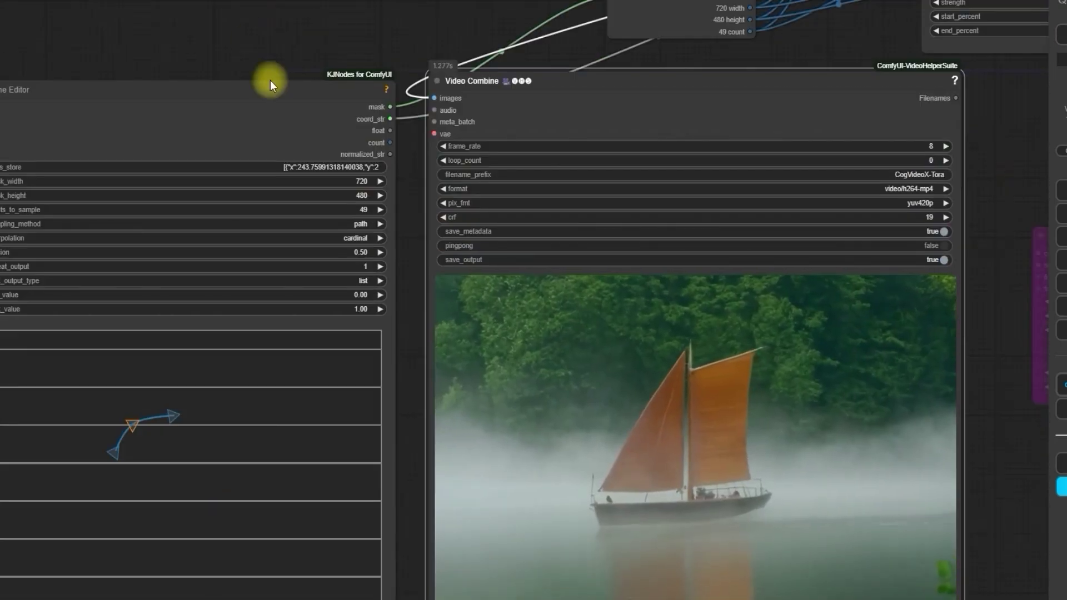
{"action": "scroll", "coordinate": [271, 83], "scroll_direction": "down", "scroll_amount": 1}
{"action": "scroll", "coordinate": [956, 366], "scroll_direction": "down", "scroll_amount": 1}
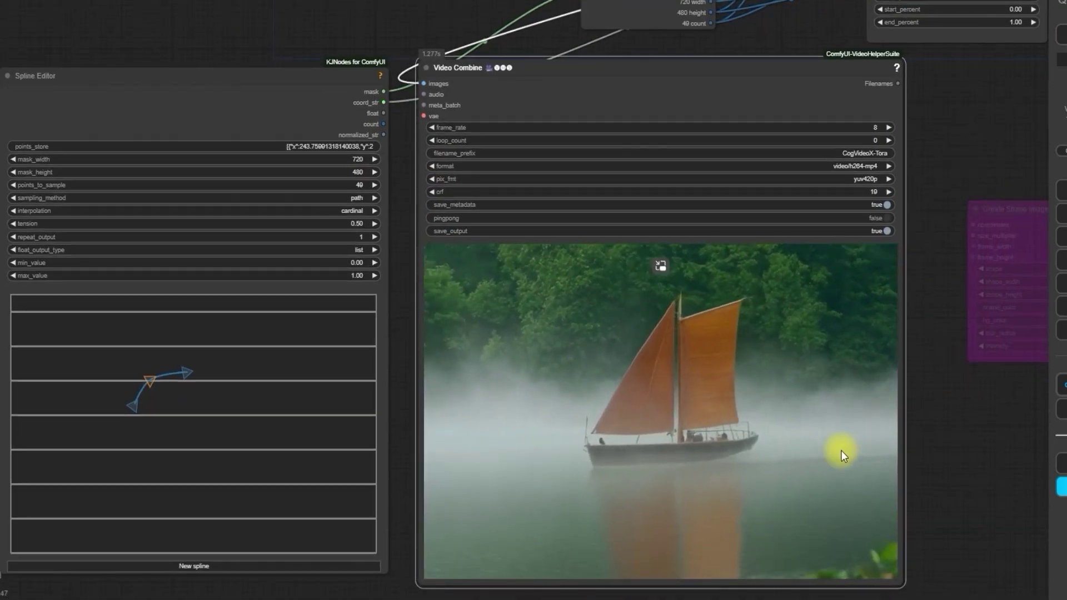